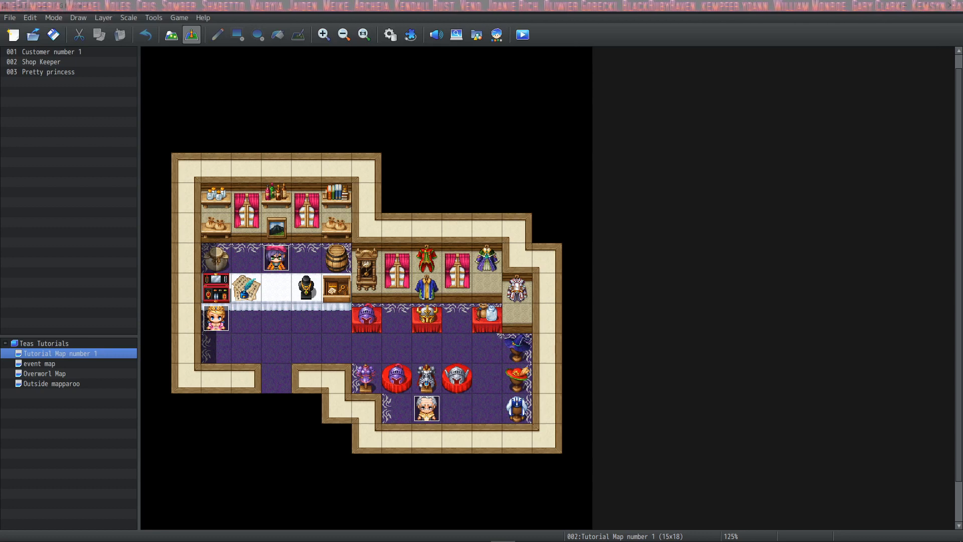
Delete the Shop Keeper event from the map and remove the existing text command from the Pretty princess event
click(282, 266)
key(Delete)
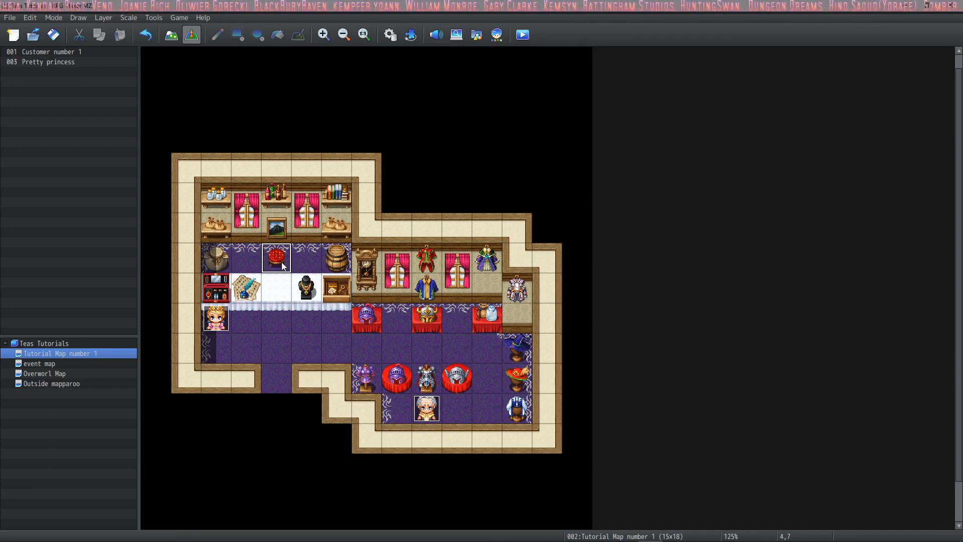
click(220, 320)
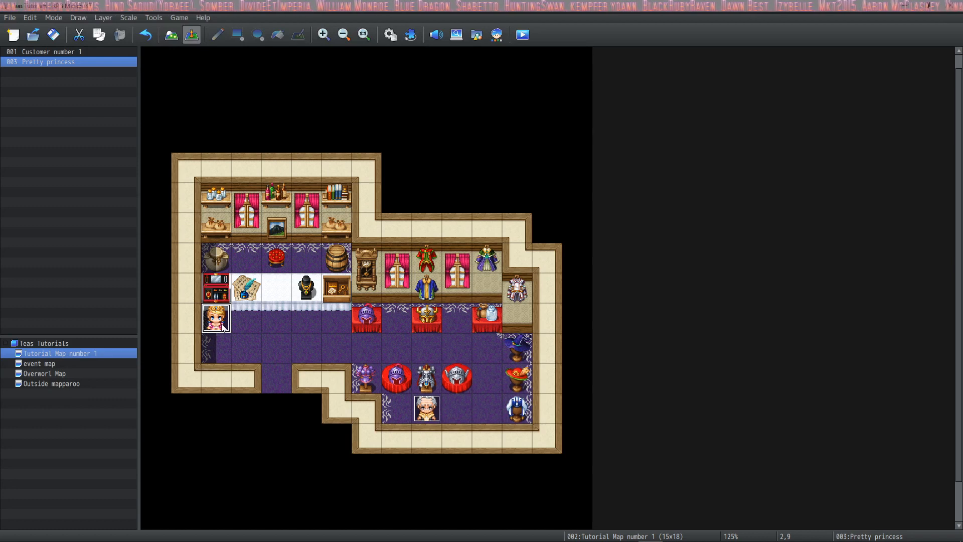
double_click(222, 325)
click(540, 167)
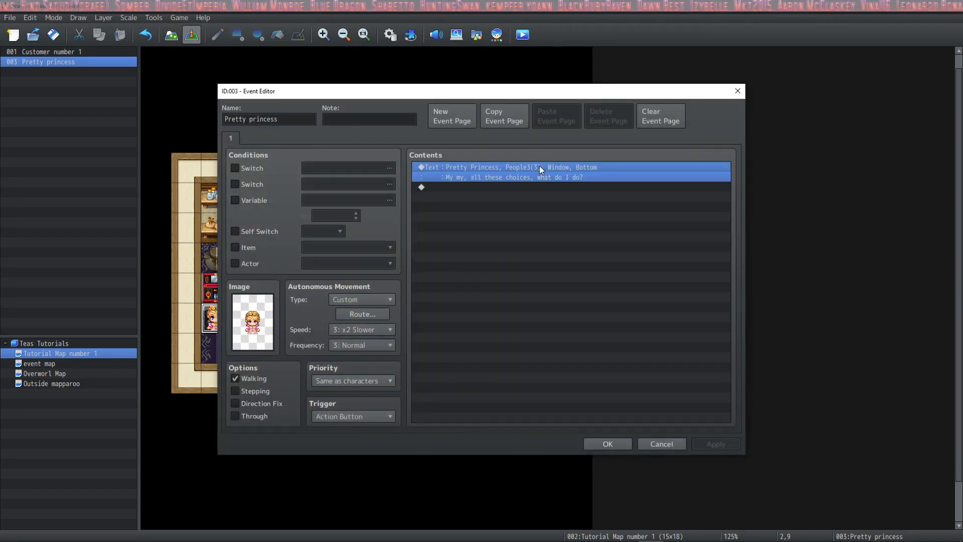
key(Delete)
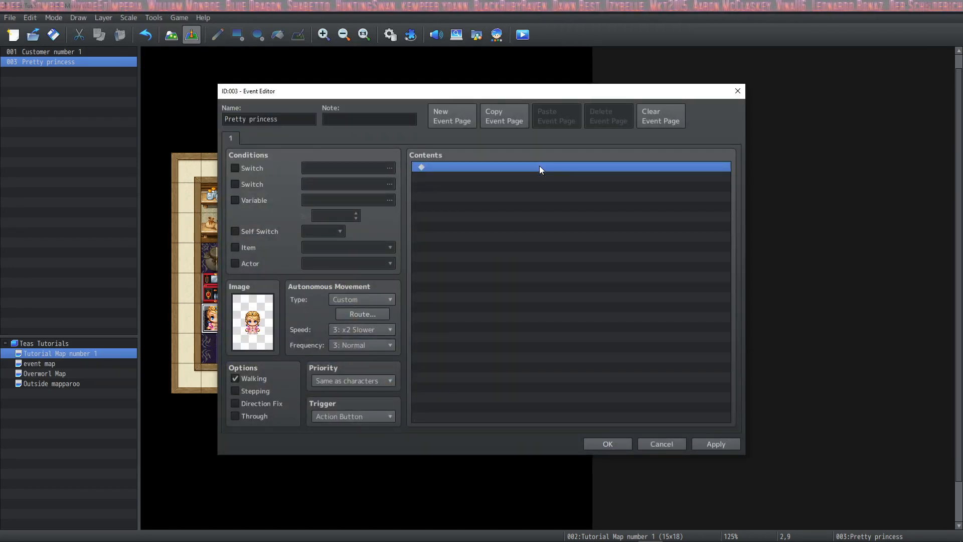
Add a Show Text command to the Pretty princess event, using the blonde princess face from the People3 image set
double_click(504, 167)
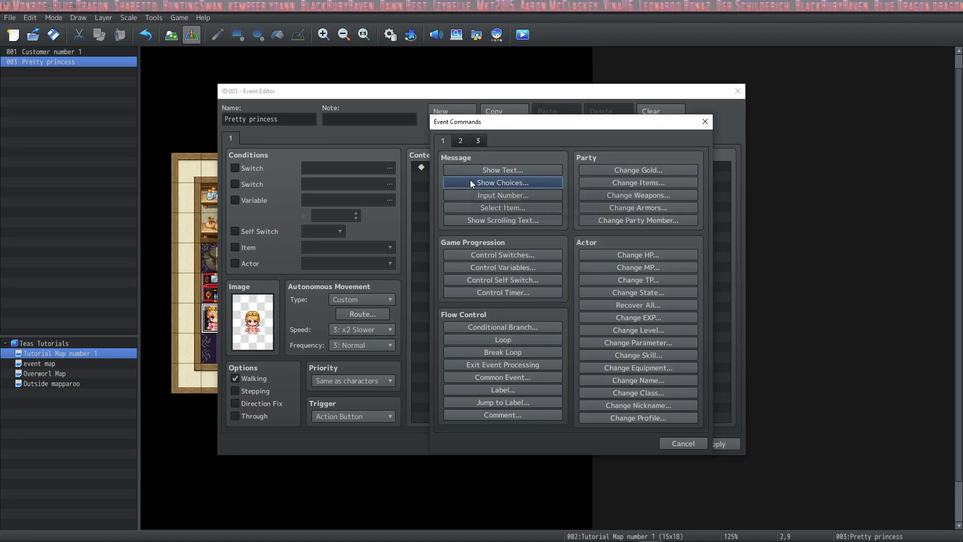
click(477, 169)
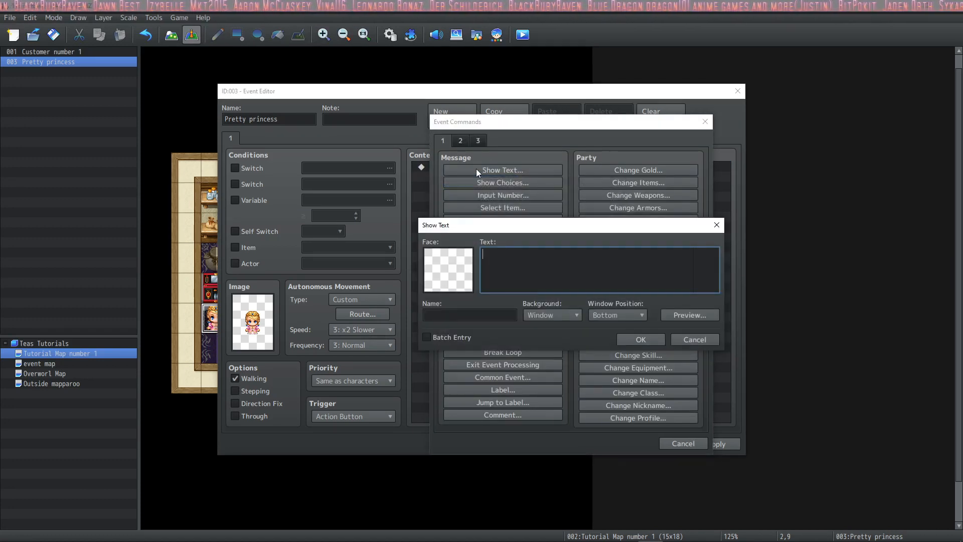
double_click(450, 270)
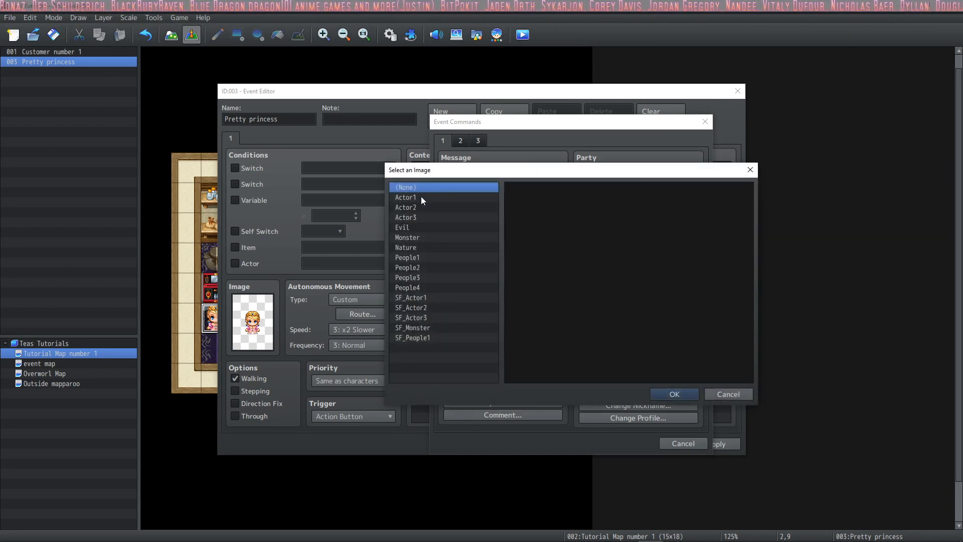
click(420, 197)
click(420, 209)
click(420, 218)
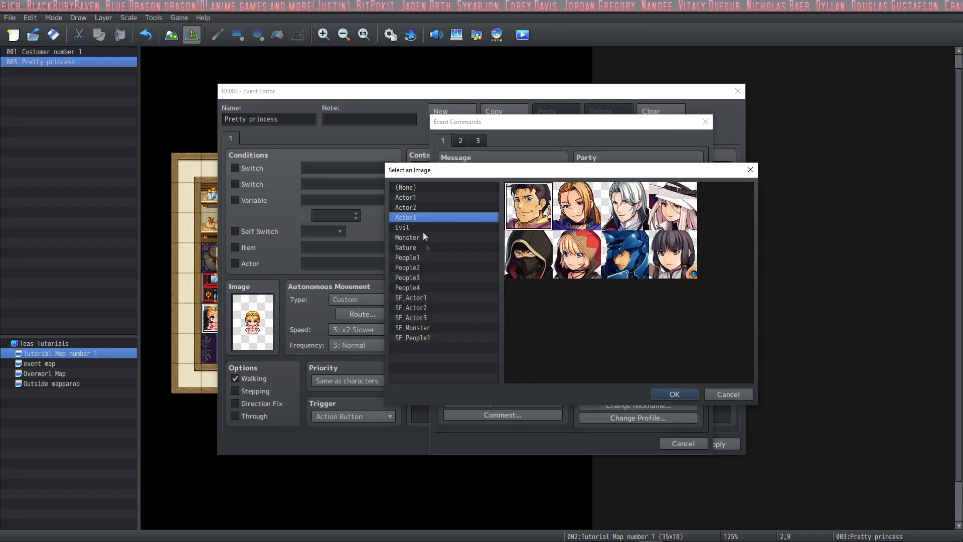
click(427, 257)
click(429, 268)
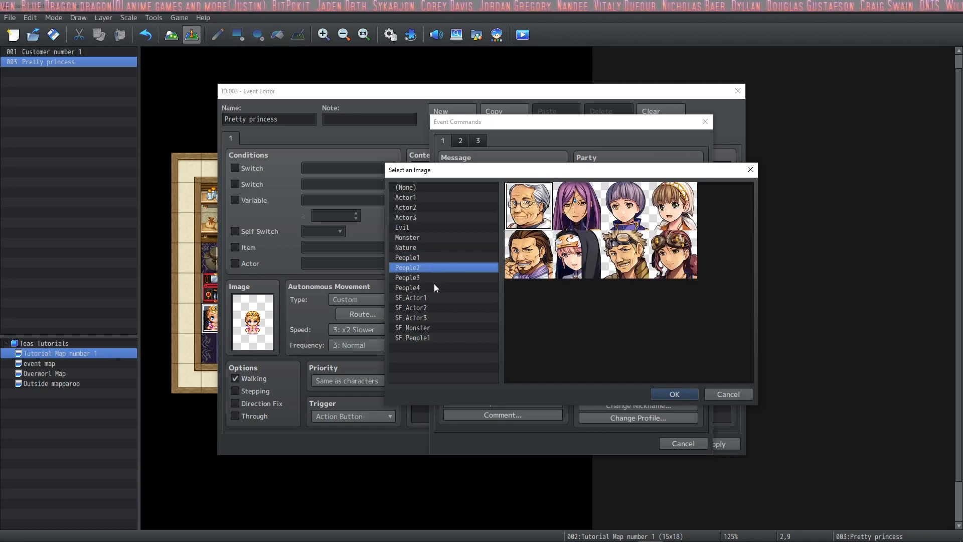
click(434, 278)
double_click(670, 211)
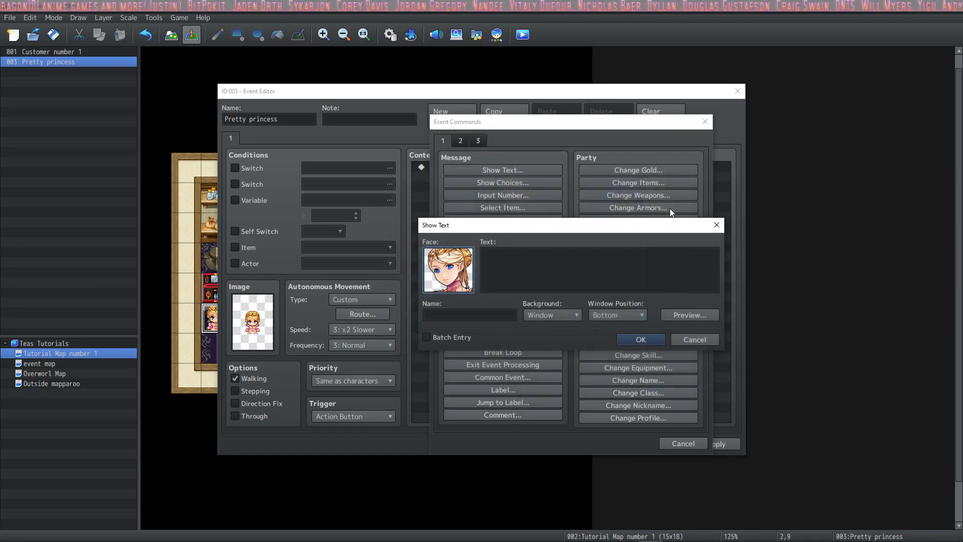
Set the message's speaker name to Lily and its text to "I'm a pretty princess!"
click(467, 316)
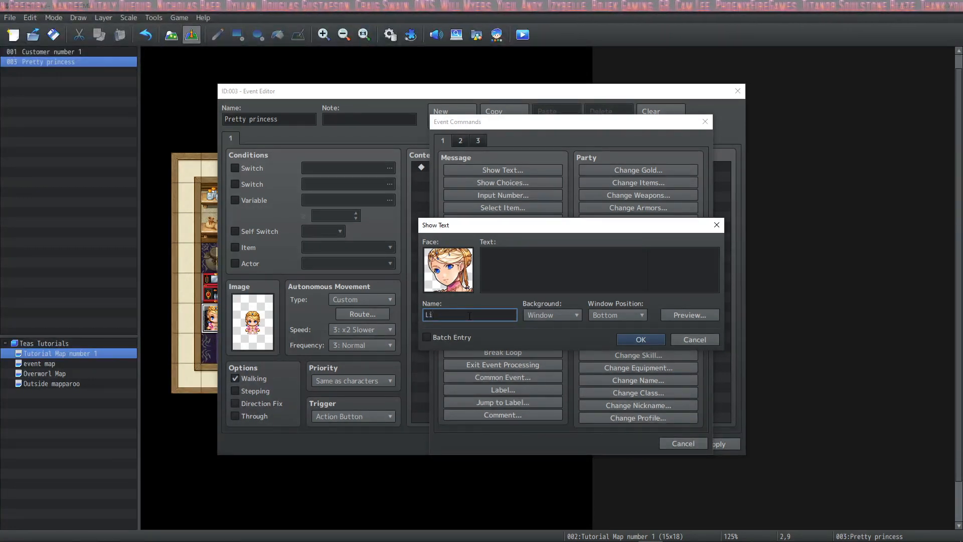
click(537, 262)
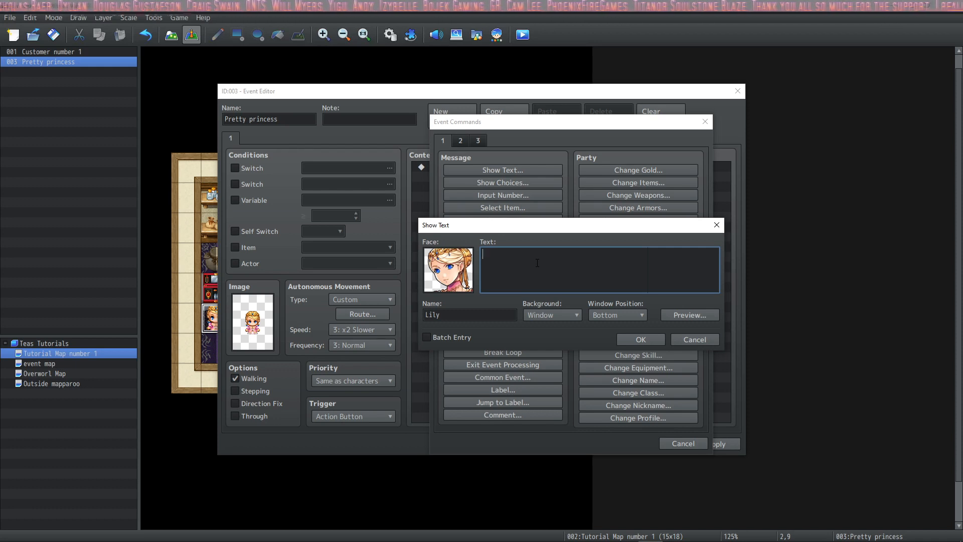
click(577, 318)
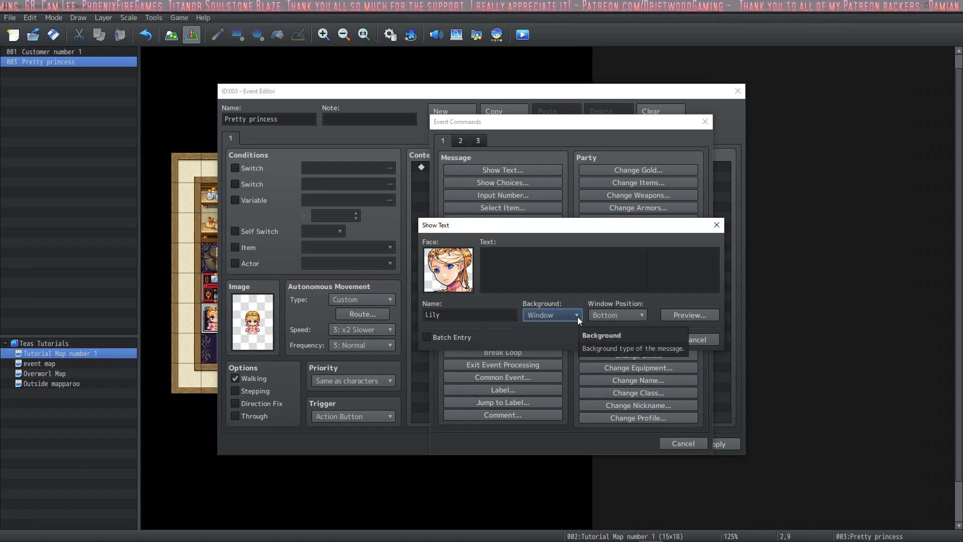
click(516, 257)
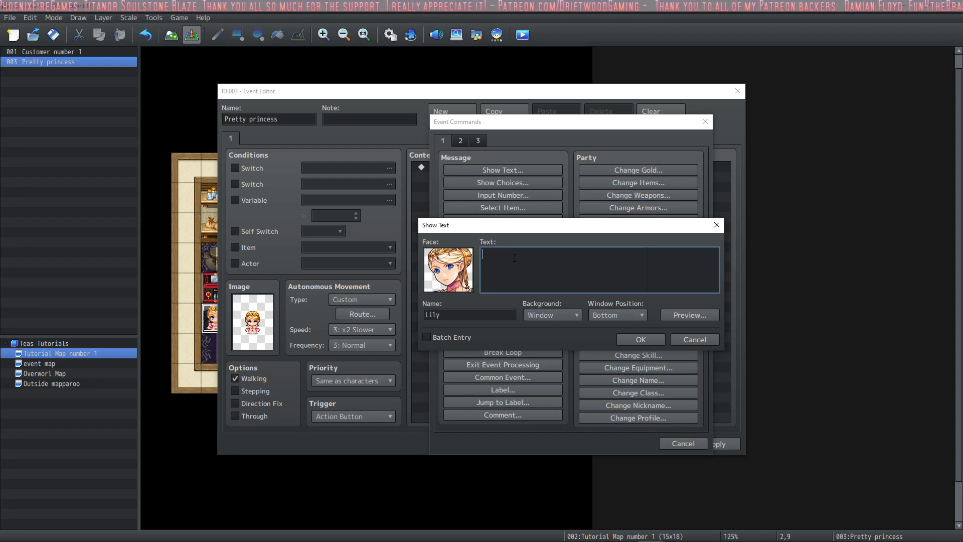
text(I')
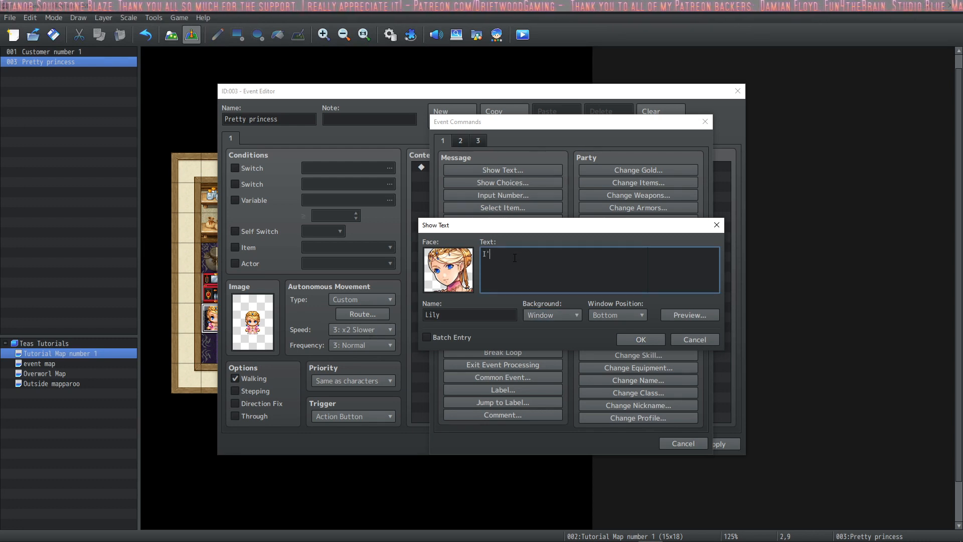
text(m a pret)
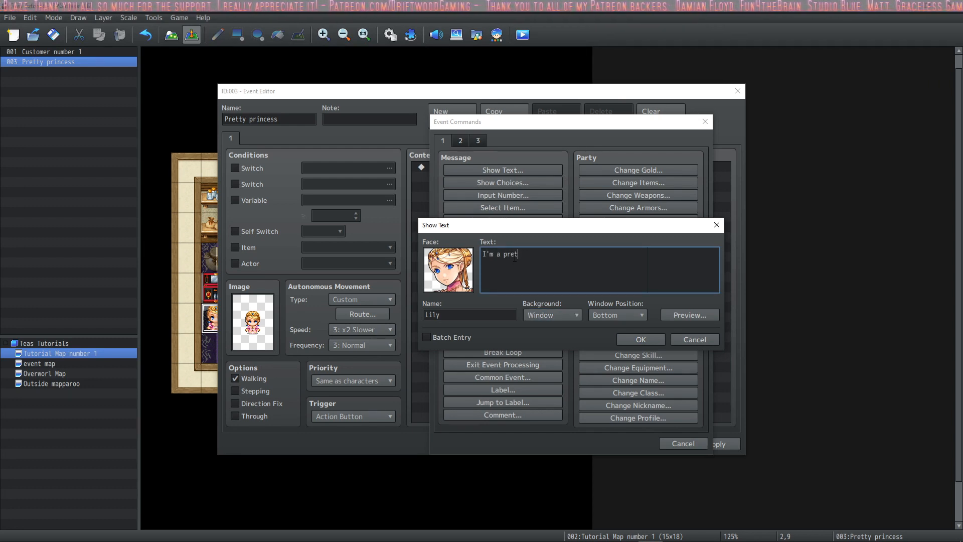
text(ty prince)
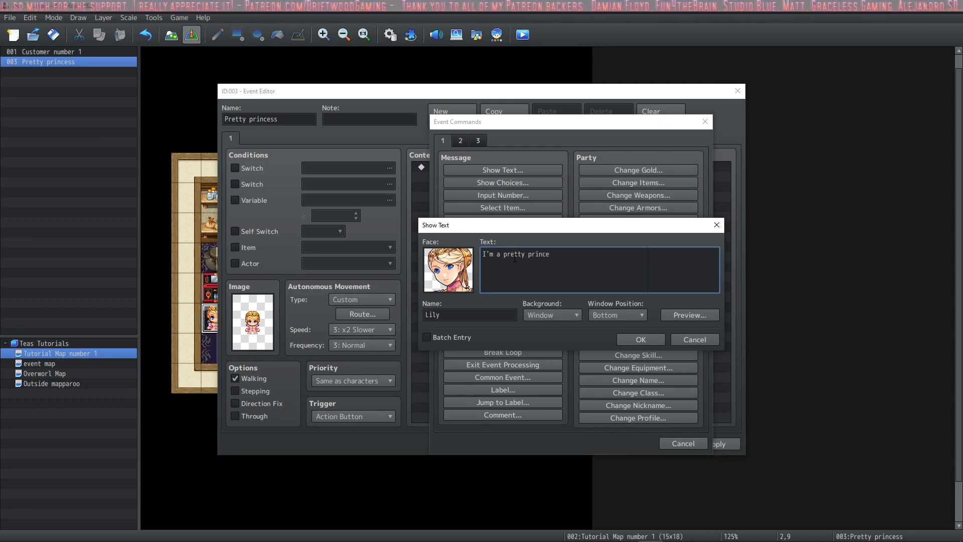
text(ss!)
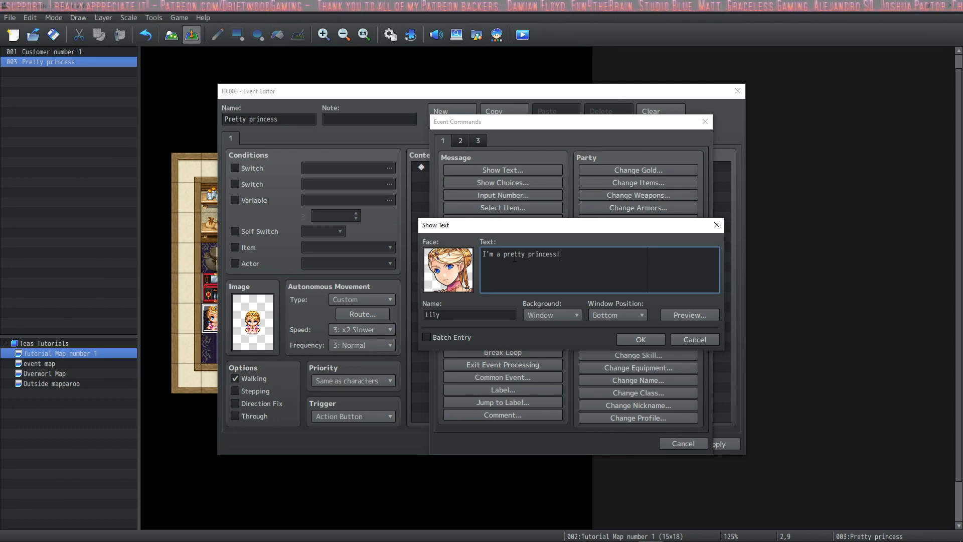
Set the message background to Dim and save the text command and the princess event
click(548, 313)
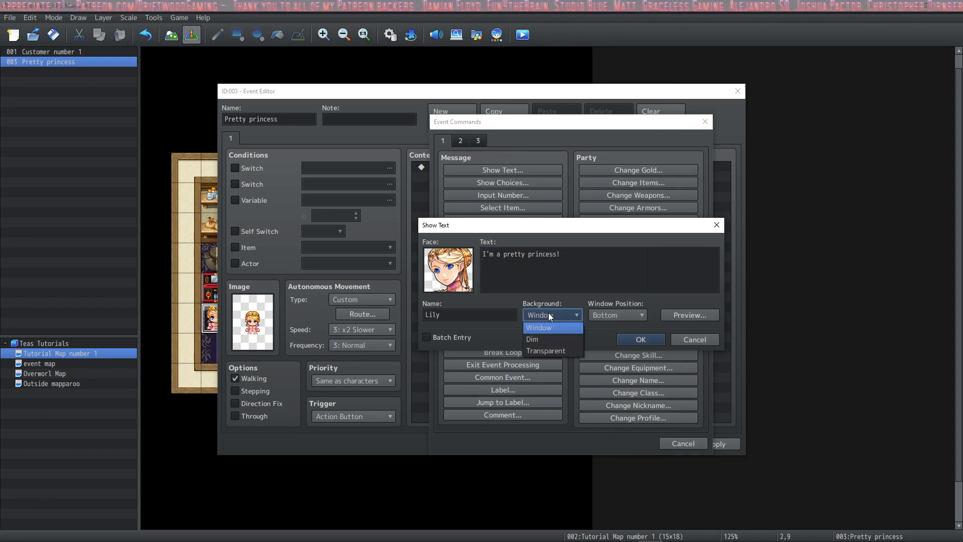
click(543, 339)
click(642, 339)
click(644, 443)
Set the player's starting position on the floor tile directly beside the Pretty princess event
right_click(249, 330)
mouse_move(331, 480)
click(390, 481)
Playtest the map and talk to the princess to check the dimmed message background, and close the test
click(522, 34)
click(467, 296)
click(489, 319)
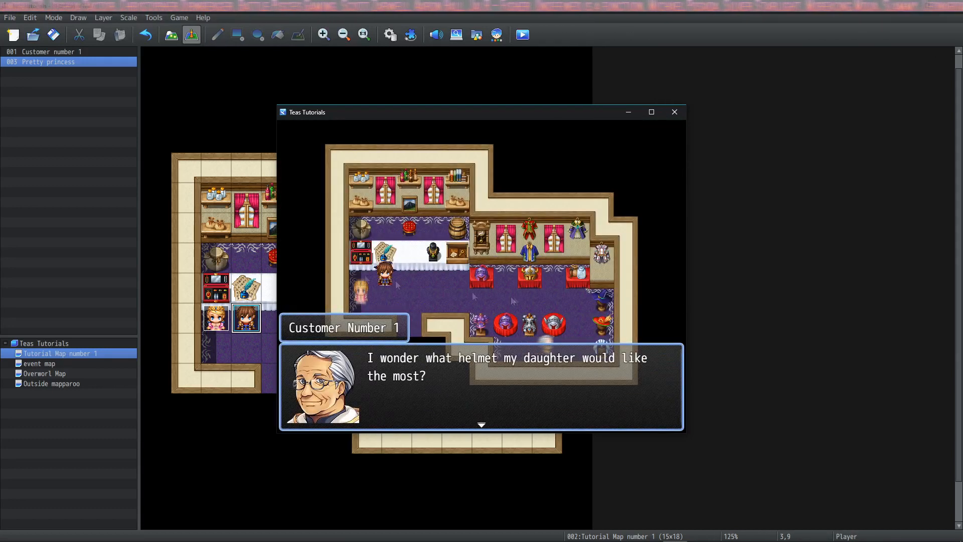
click(383, 297)
click(384, 297)
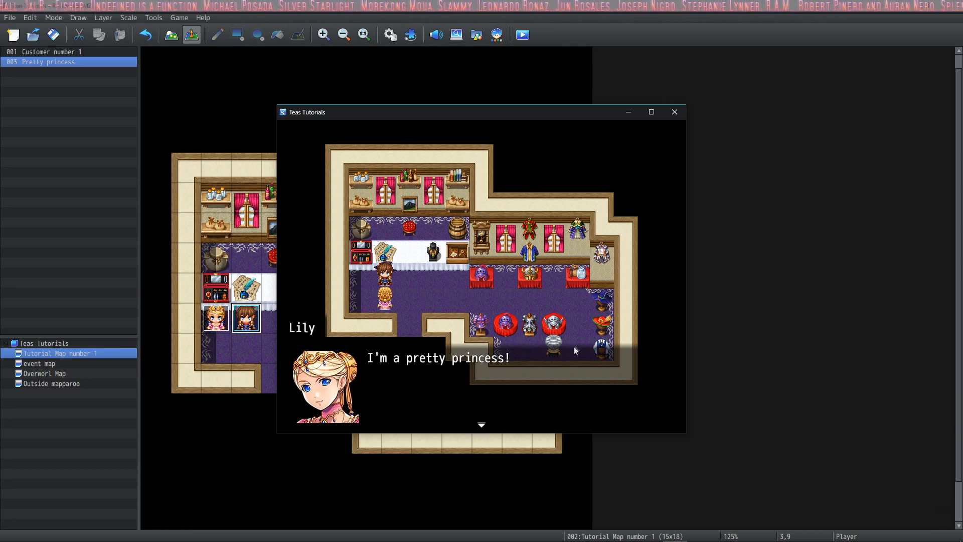
click(676, 115)
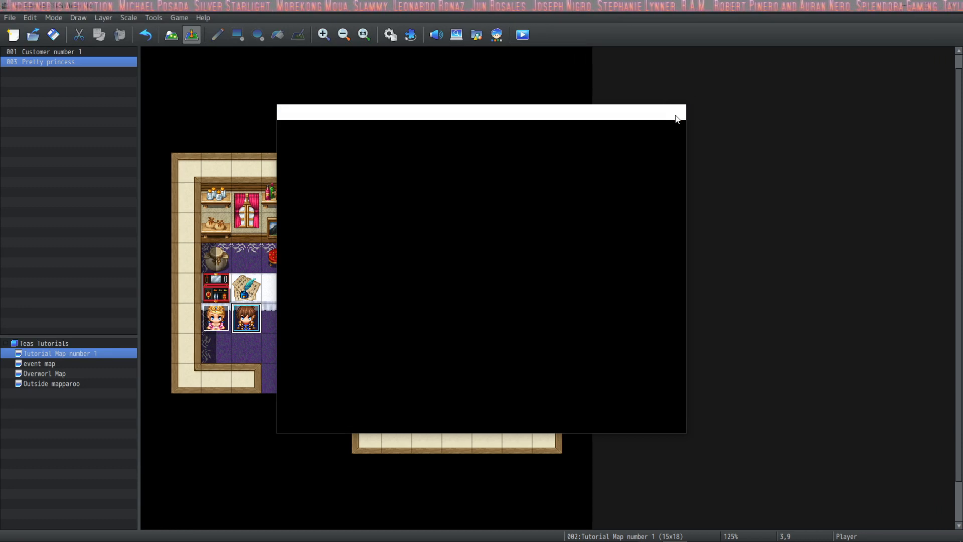
Set the background of the princess's message to Window and save the event
double_click(216, 317)
double_click(491, 177)
click(640, 340)
click(607, 443)
Playtest the map and talk to the princess to check the Window message background, and close the test
click(523, 34)
click(458, 289)
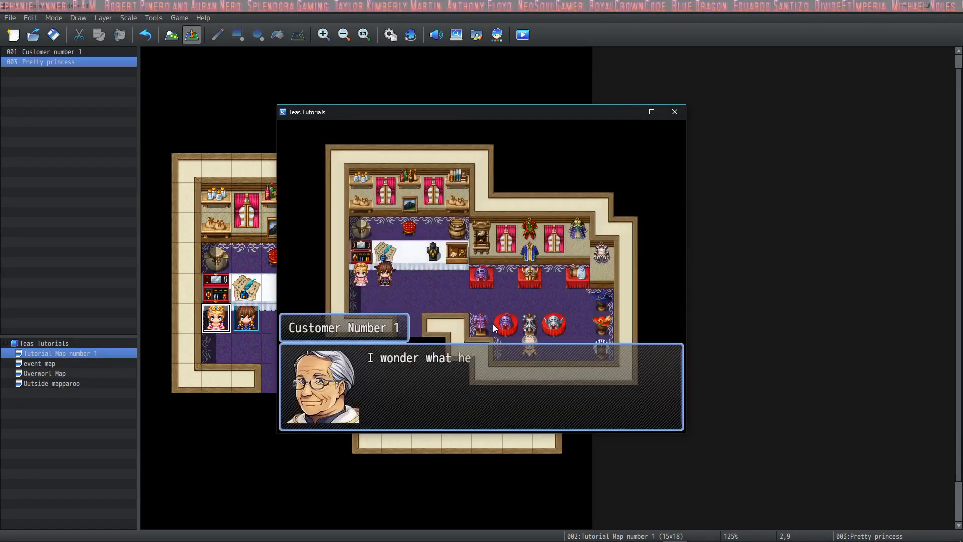
click(491, 297)
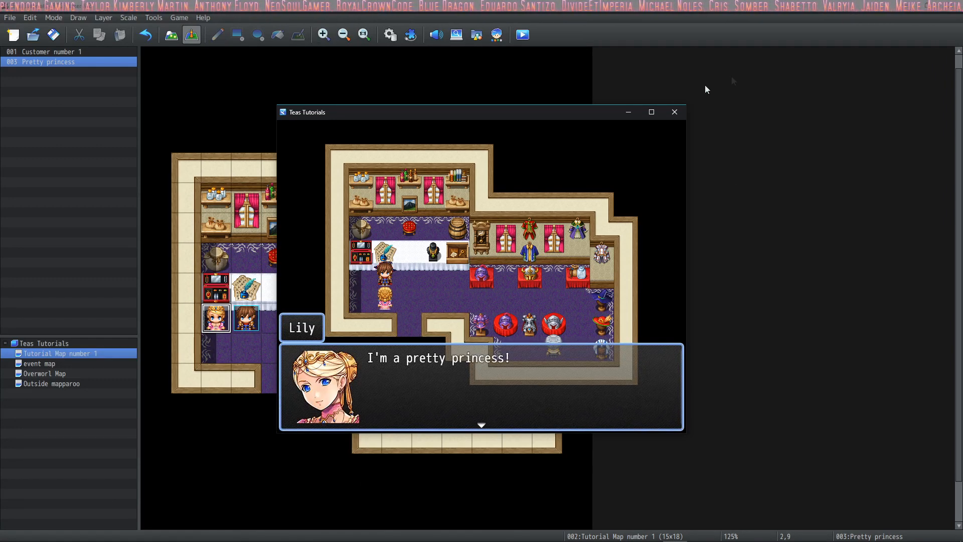
click(674, 112)
Set the background of the princess's message to Transparent and save the event
double_click(220, 318)
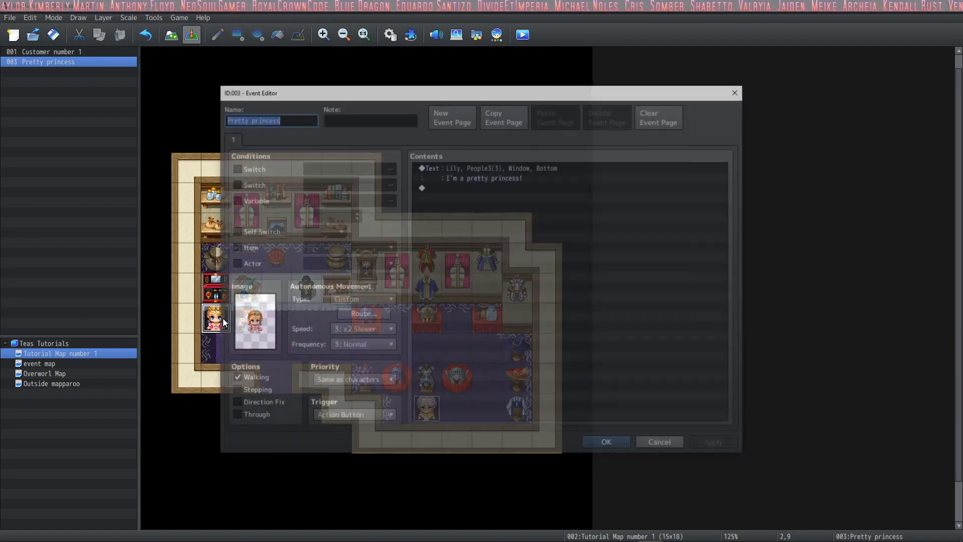
double_click(465, 167)
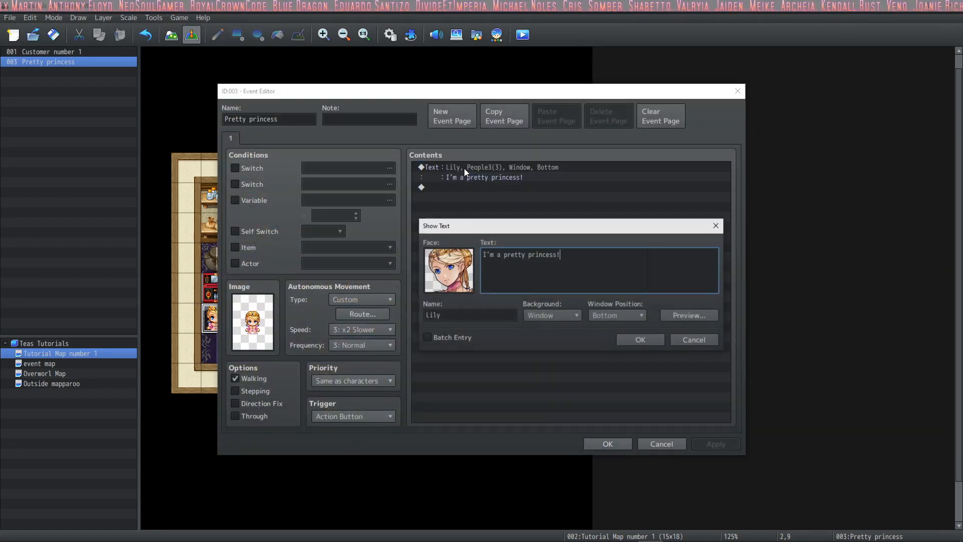
click(537, 314)
click(540, 351)
click(640, 339)
click(608, 443)
Playtest the map and talk to the princess to check the transparent message background, and close the test
click(522, 34)
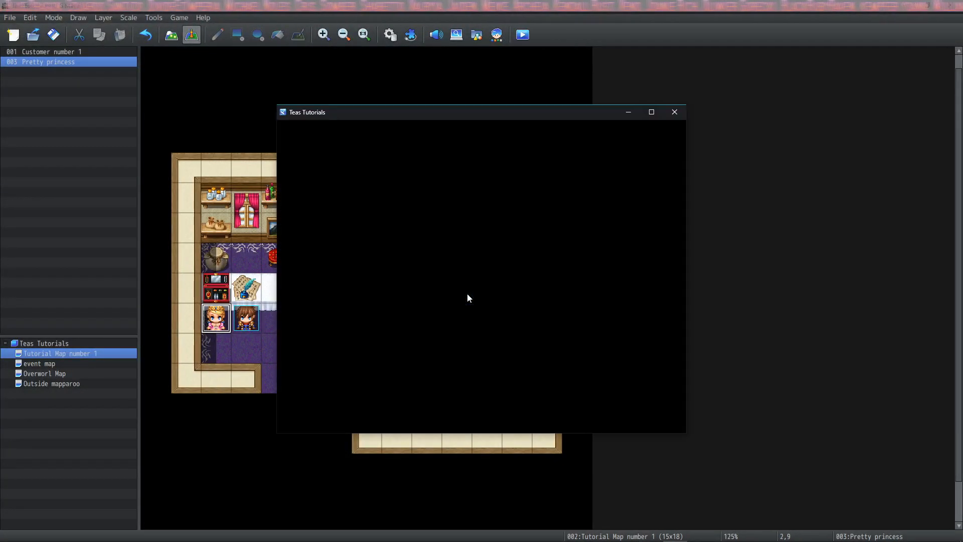
click(359, 305)
click(360, 305)
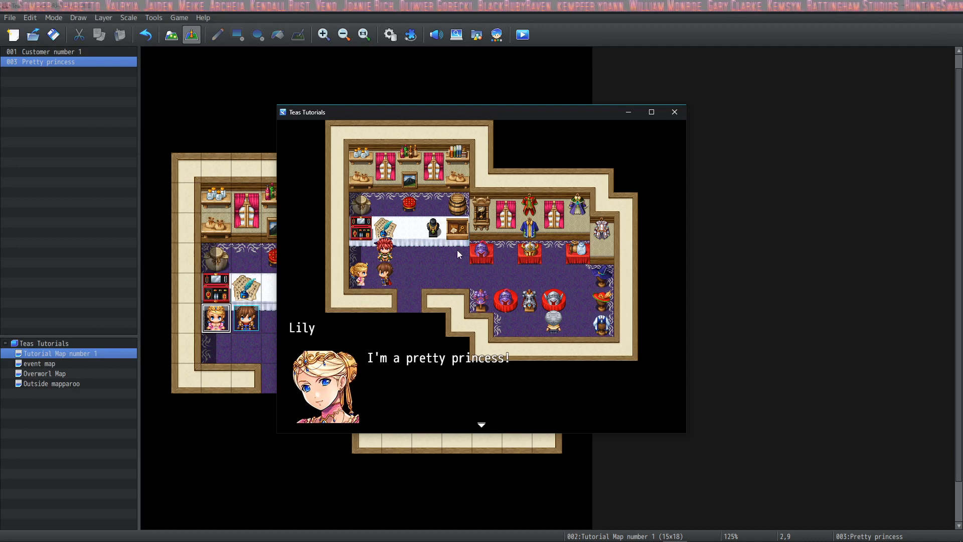
click(674, 112)
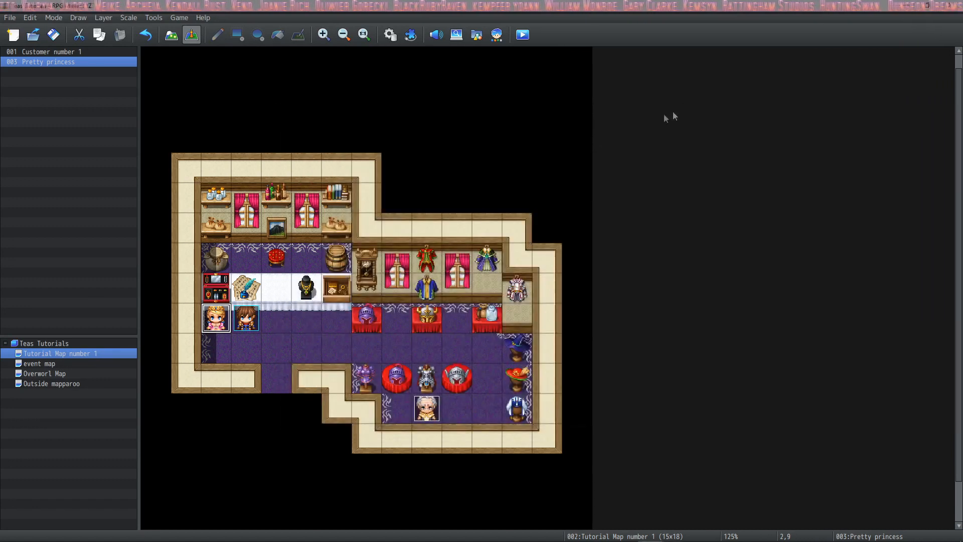
Set the window position of the princess's message to Middle and save the event
double_click(223, 326)
double_click(512, 169)
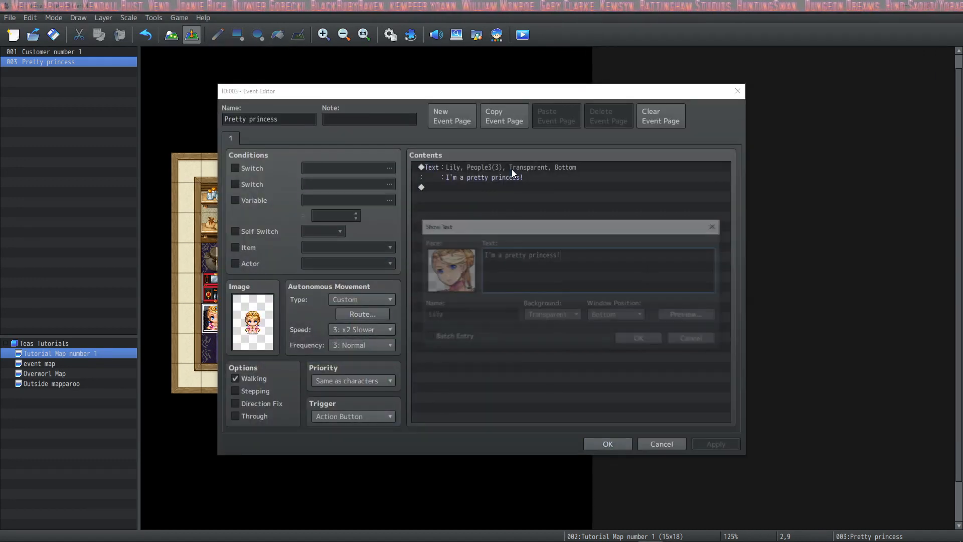
click(628, 317)
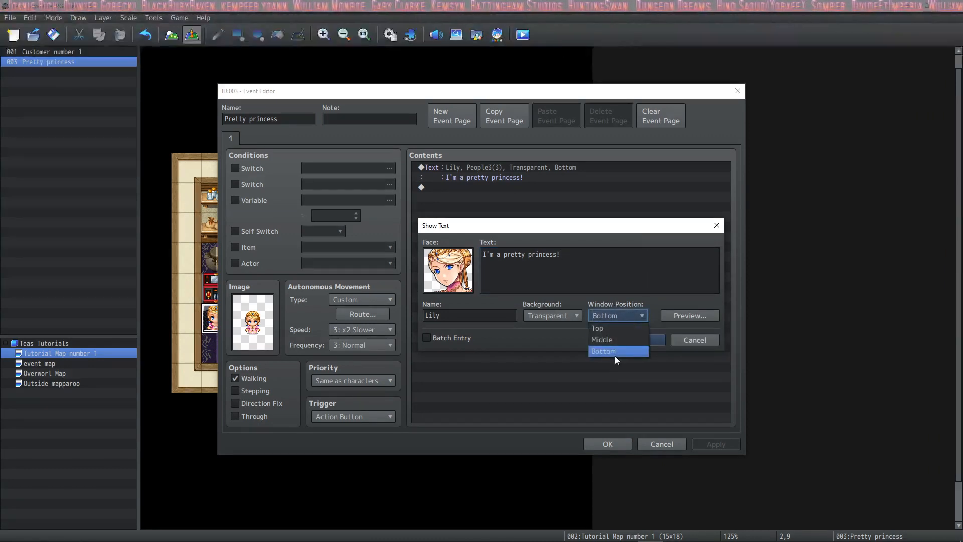
click(618, 342)
click(622, 340)
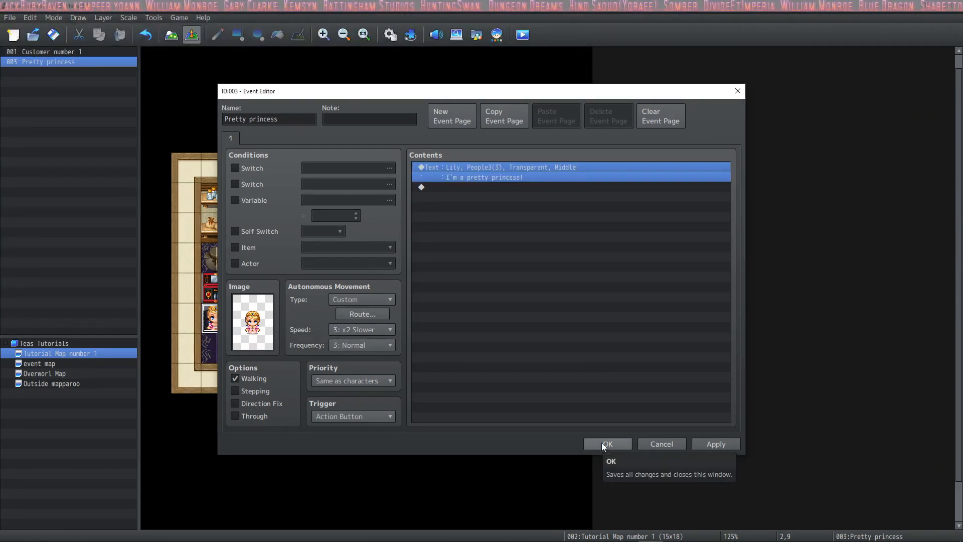
click(606, 444)
Playtest the map and talk to the princess to check the middle message position, and close the test
key(ctrl+r)
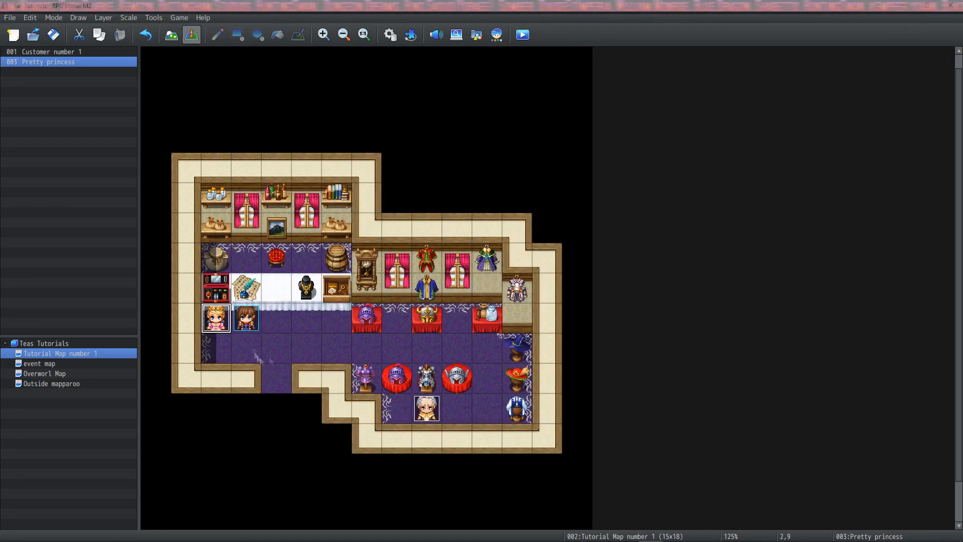
click(449, 306)
click(361, 303)
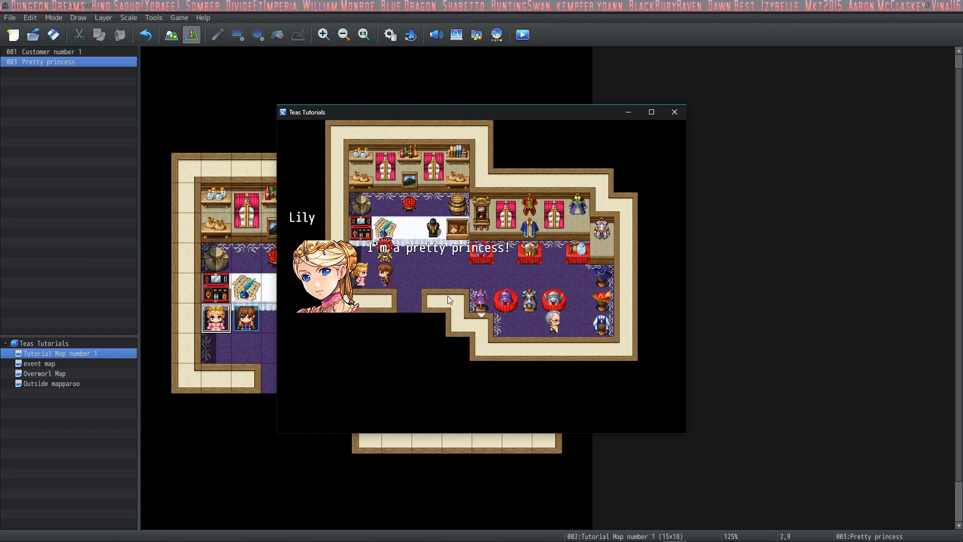
click(675, 112)
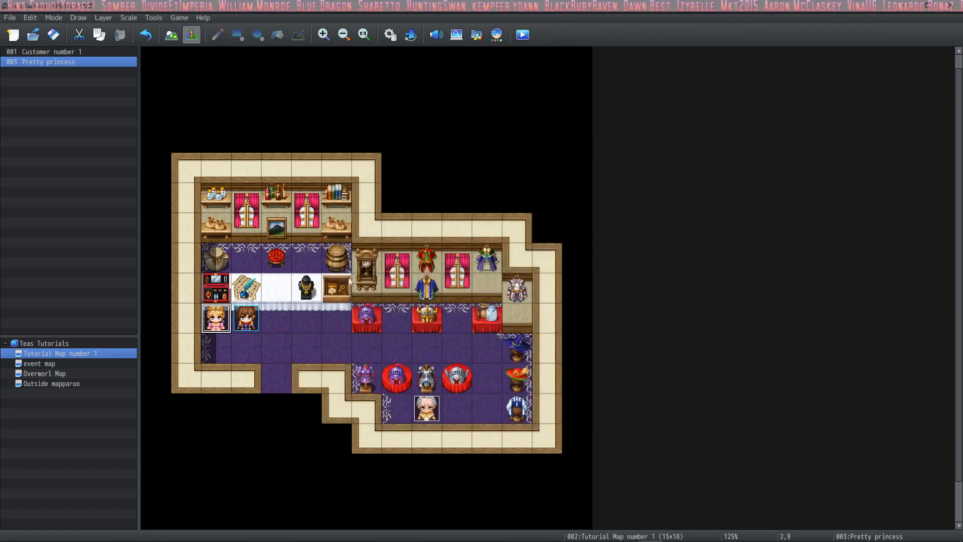
Set the window position of the princess's message to Top and save the event
double_click(217, 317)
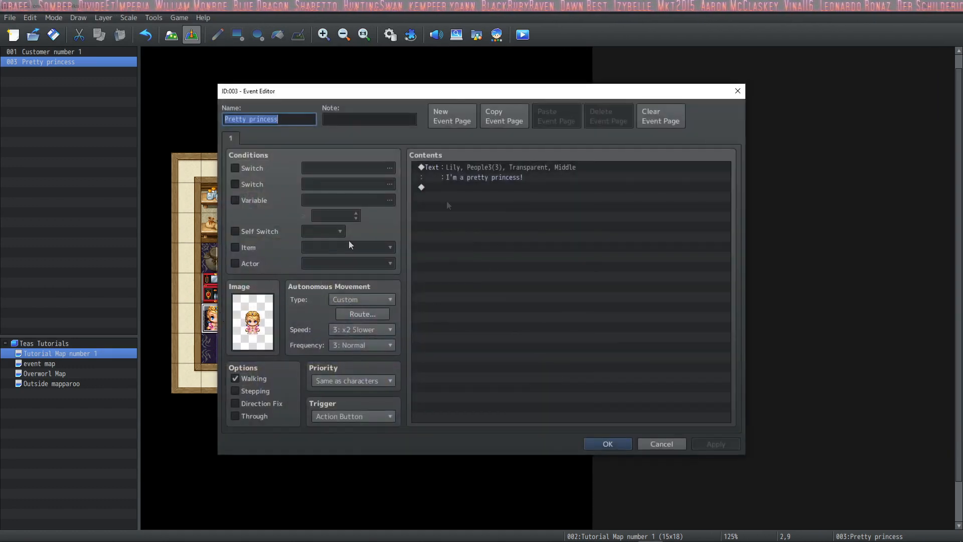
double_click(492, 167)
click(627, 315)
click(617, 326)
click(624, 340)
click(617, 442)
Playtest the map and talk to the princess to check the top message position, and close the test
click(522, 34)
click(471, 329)
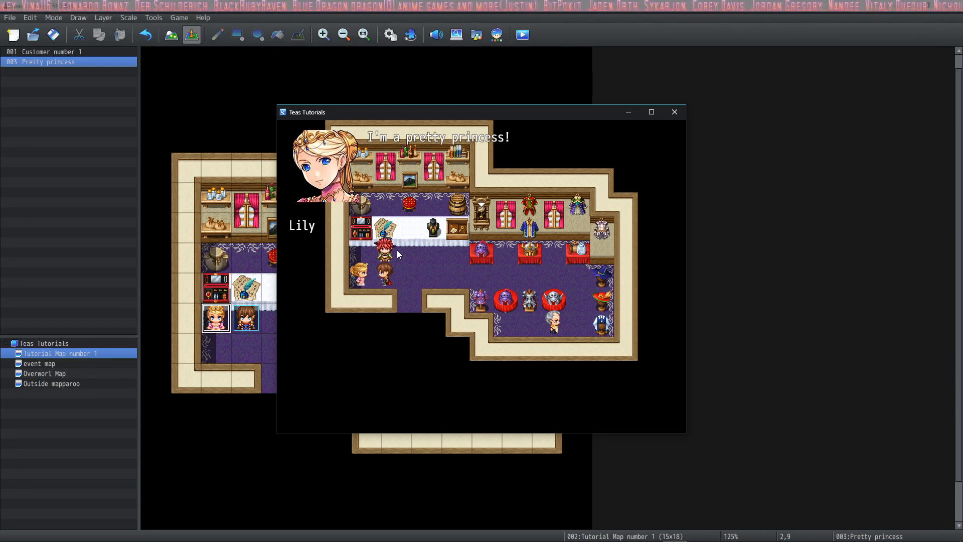
click(675, 112)
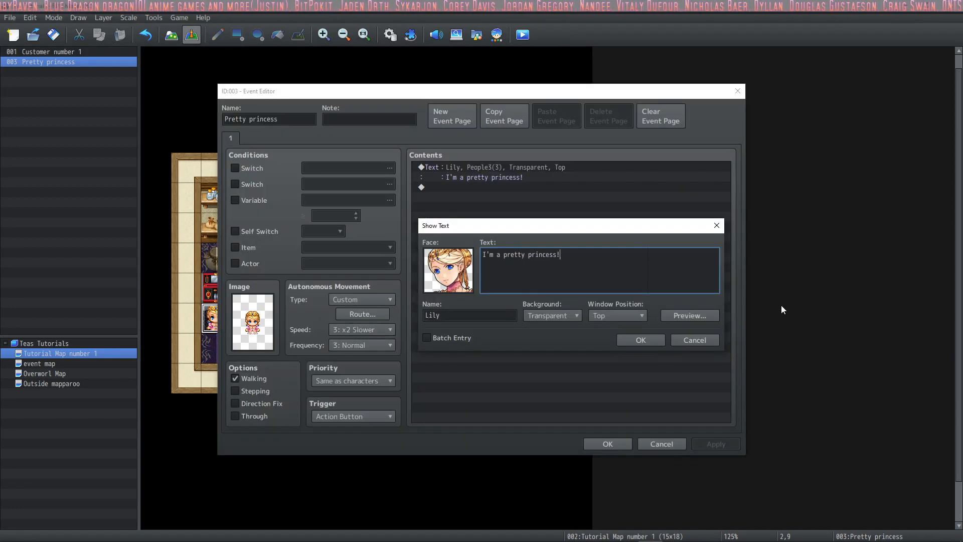
Preview the princess's message, close the preview and enable Batch Entry for the message
click(703, 316)
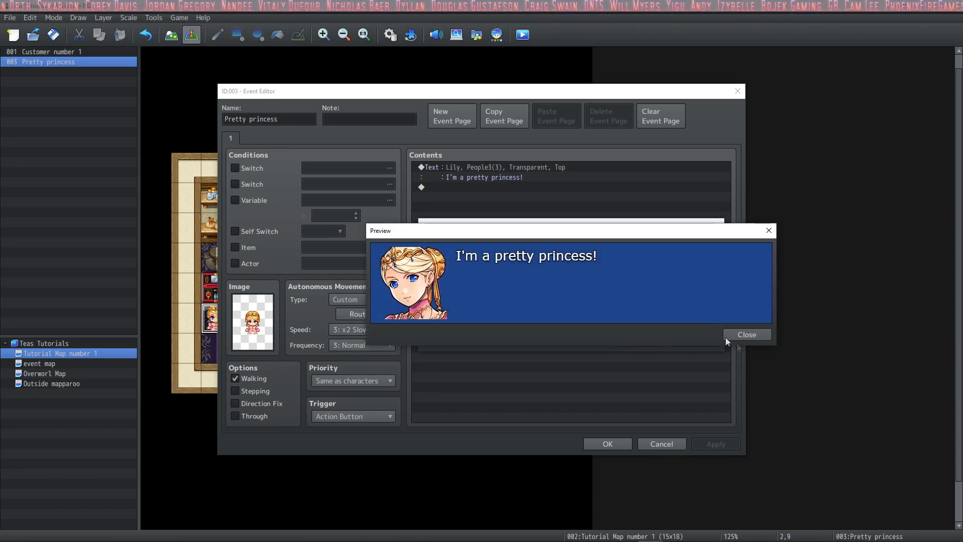
click(747, 335)
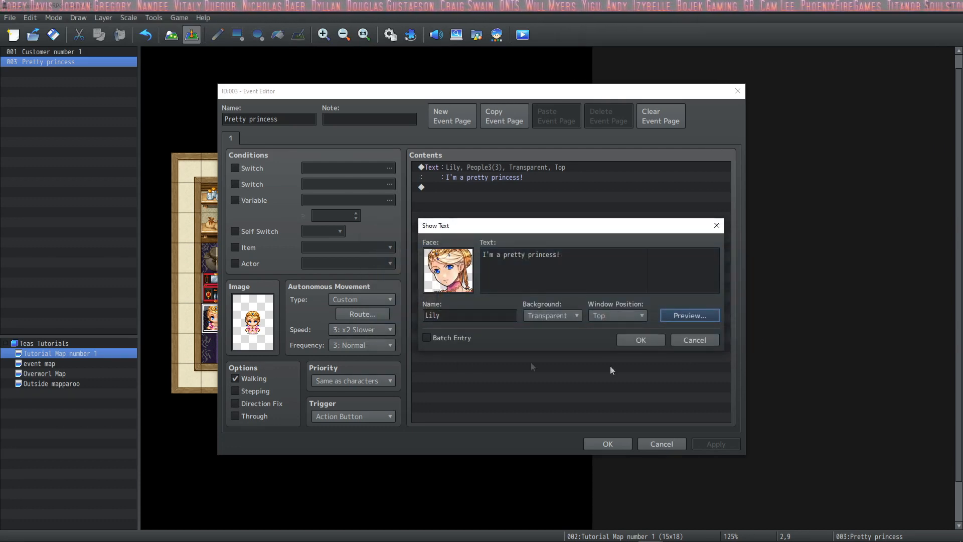
click(428, 338)
click(428, 338)
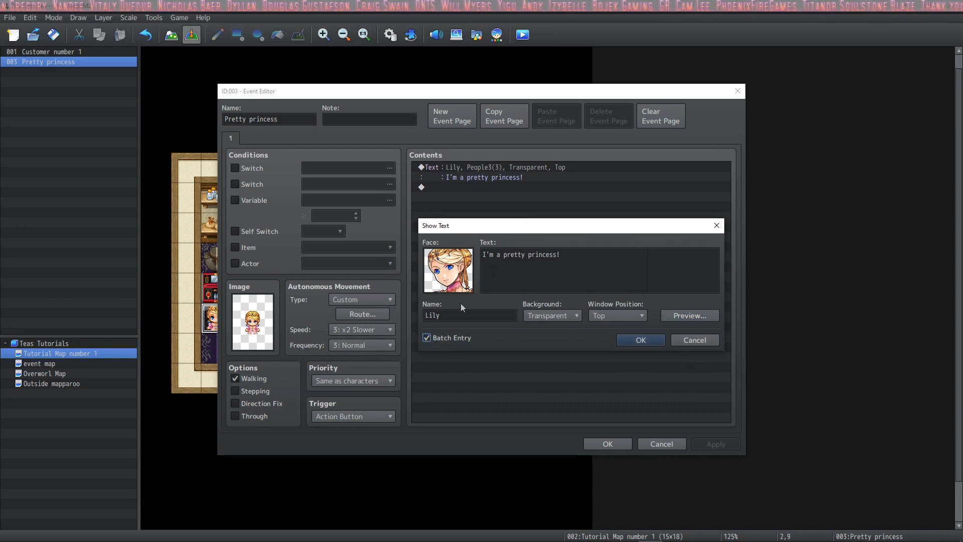
Add the lines "My name is Lily.", "I love puppies!", "Do you love puppies?" and "I sure hope you do!" to the message and save the event
click(572, 259)
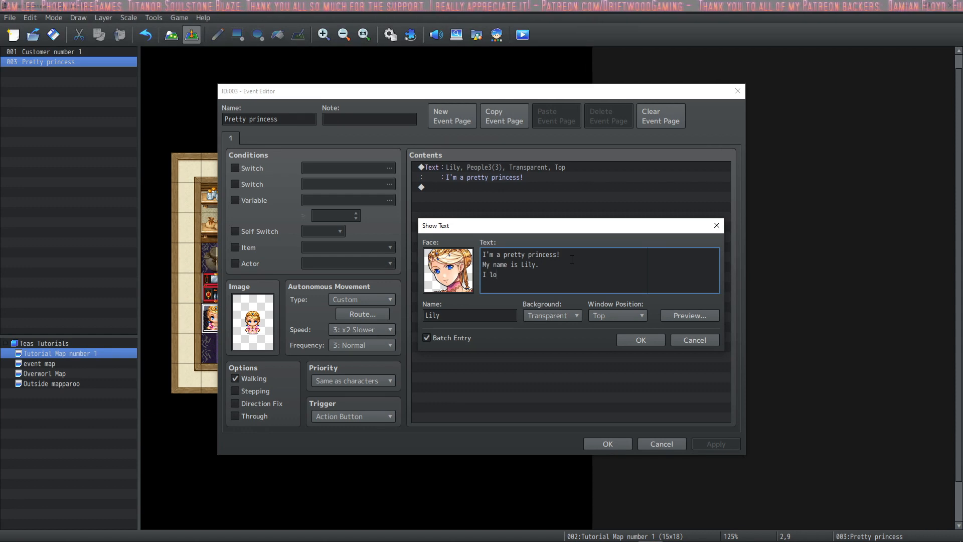
text(puppies)
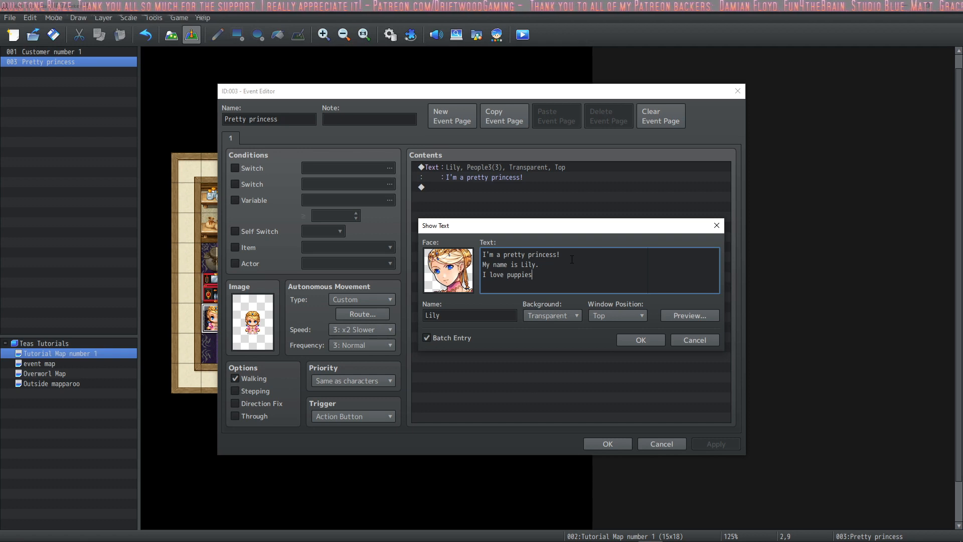
text(! Do )
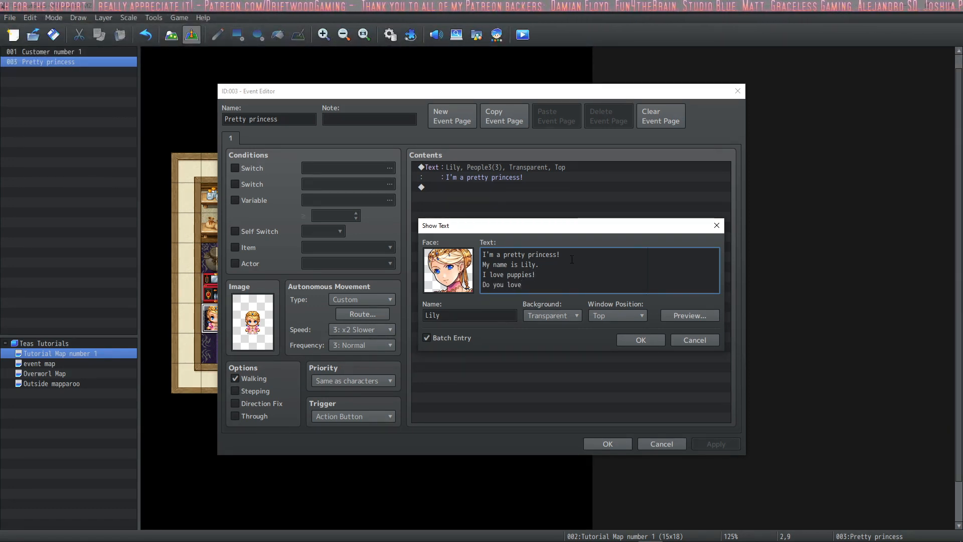
text(you love puppe)
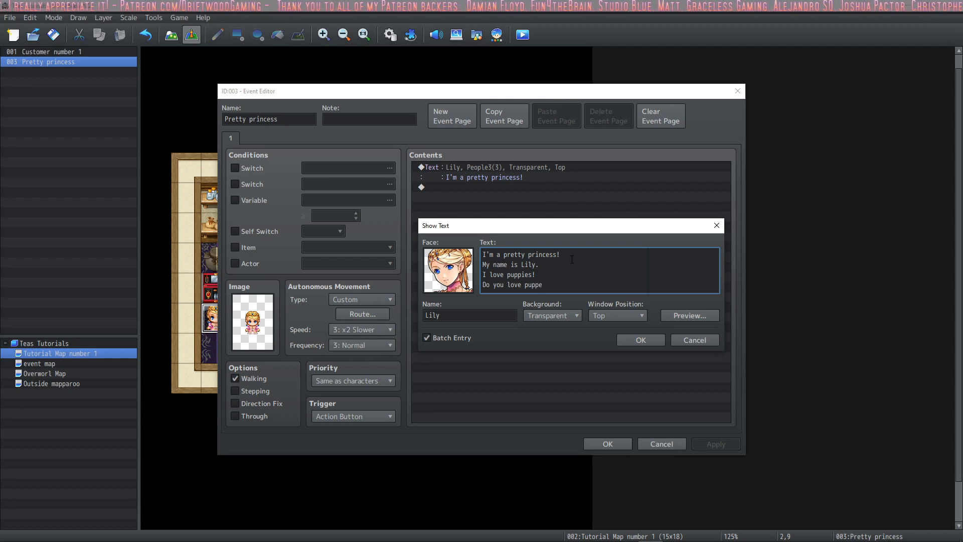
key(BackSpace)
text(i)
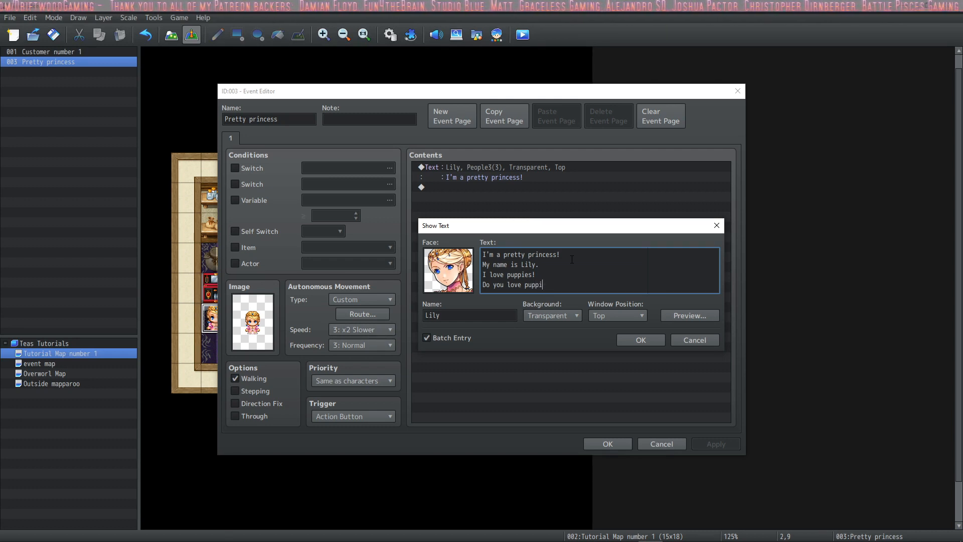
key(Return)
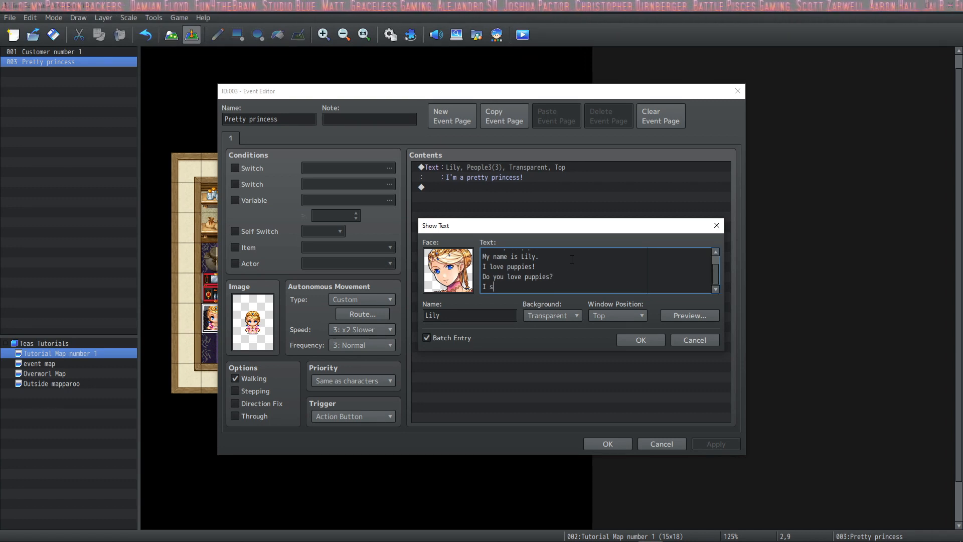
text(I sure hope you do!)
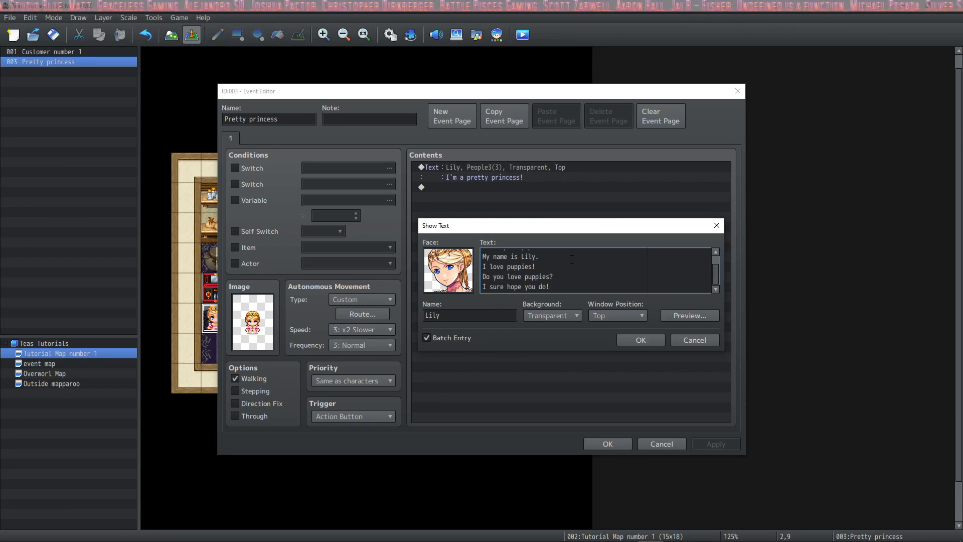
scroll(587, 275, up, 1)
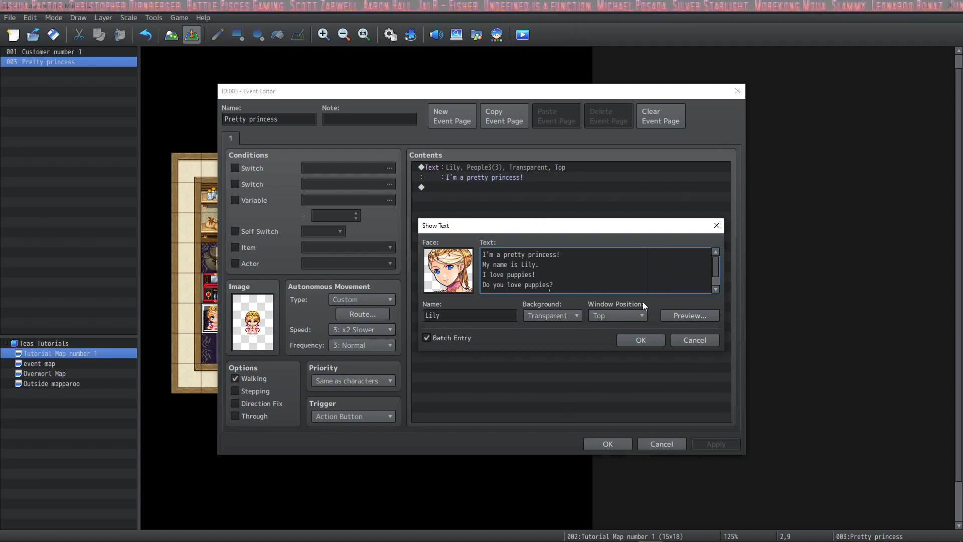
click(649, 337)
click(607, 443)
Playtest the map and talk to the princess to check the batch-entered lines, and close the test
click(522, 35)
click(462, 290)
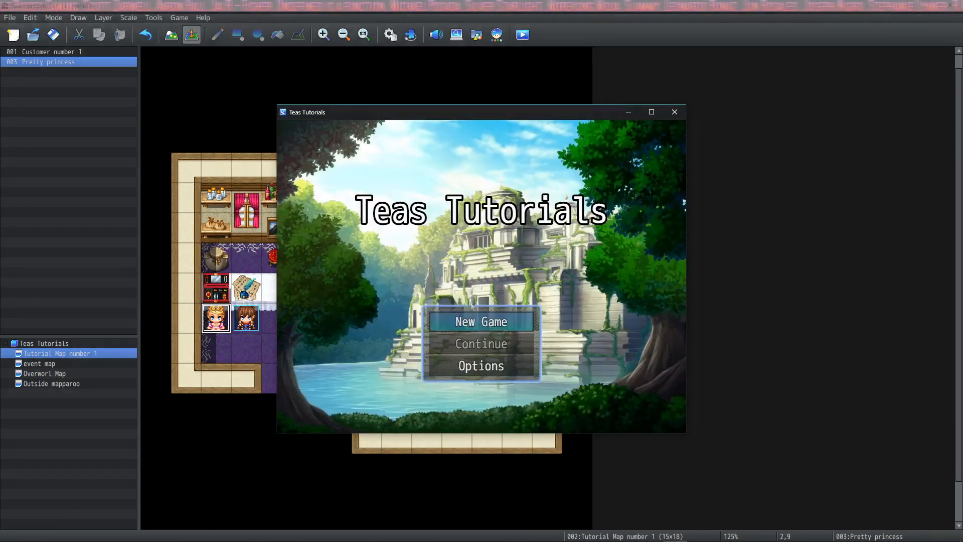
click(470, 329)
click(470, 329)
click(369, 311)
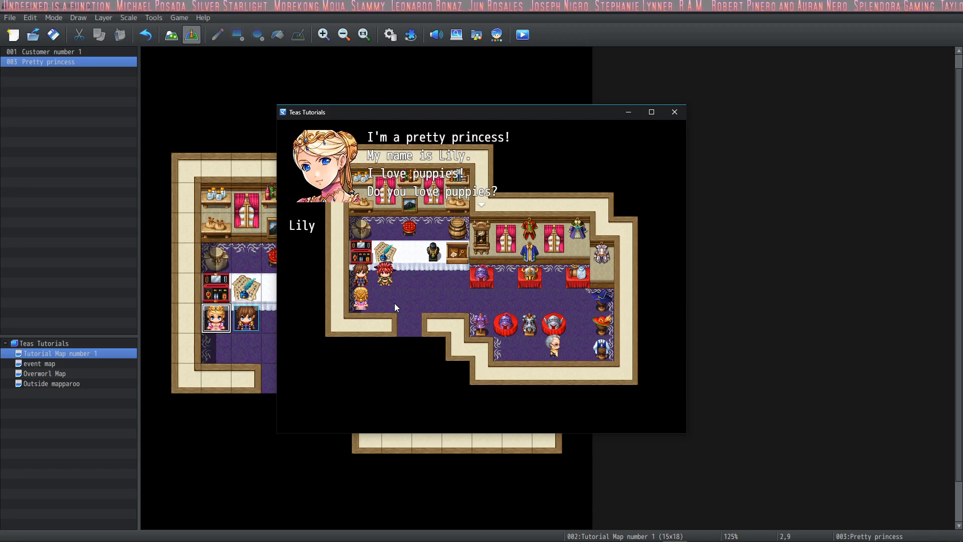
click(420, 284)
key(alt+F4)
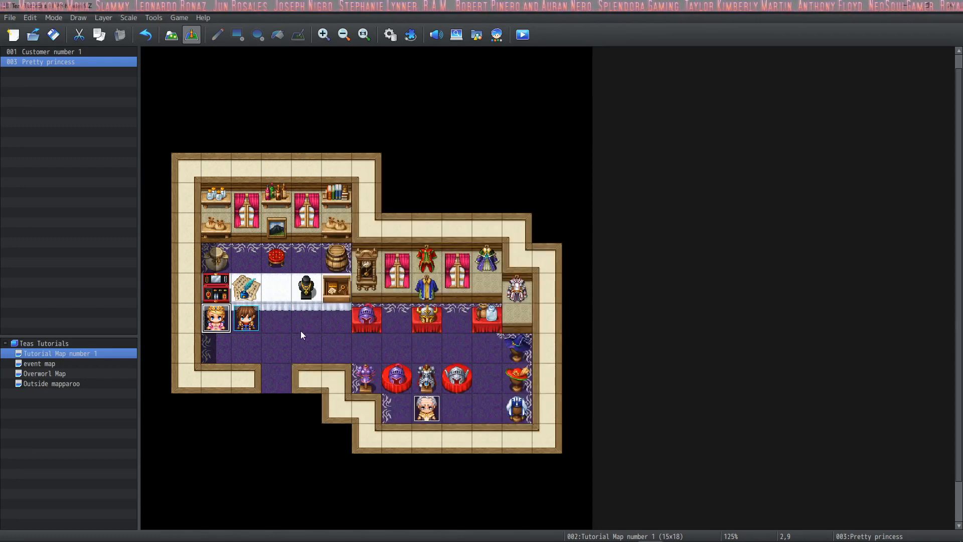
Reopen the princess's message, capture a screenshot of the Text help listing the control characters, and save the event
double_click(221, 321)
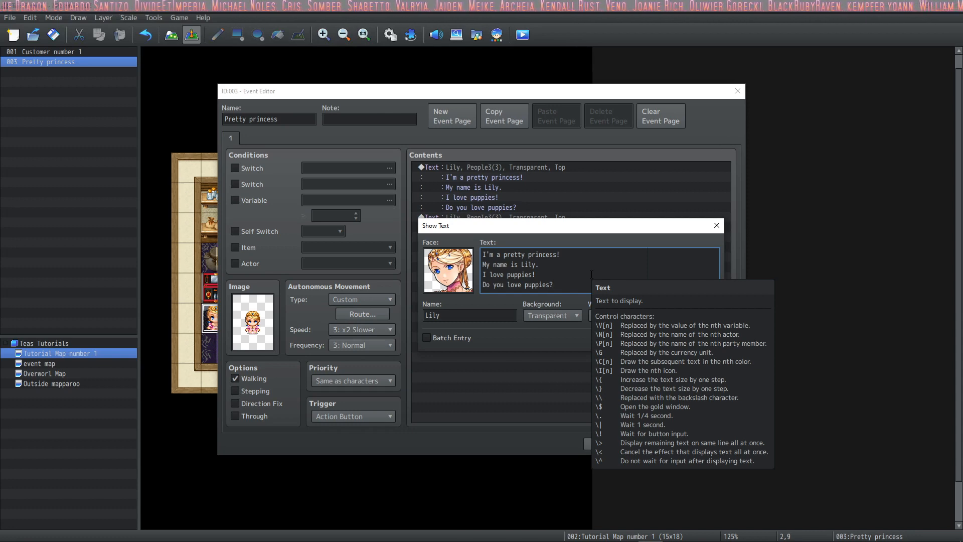
key(super+shift+s)
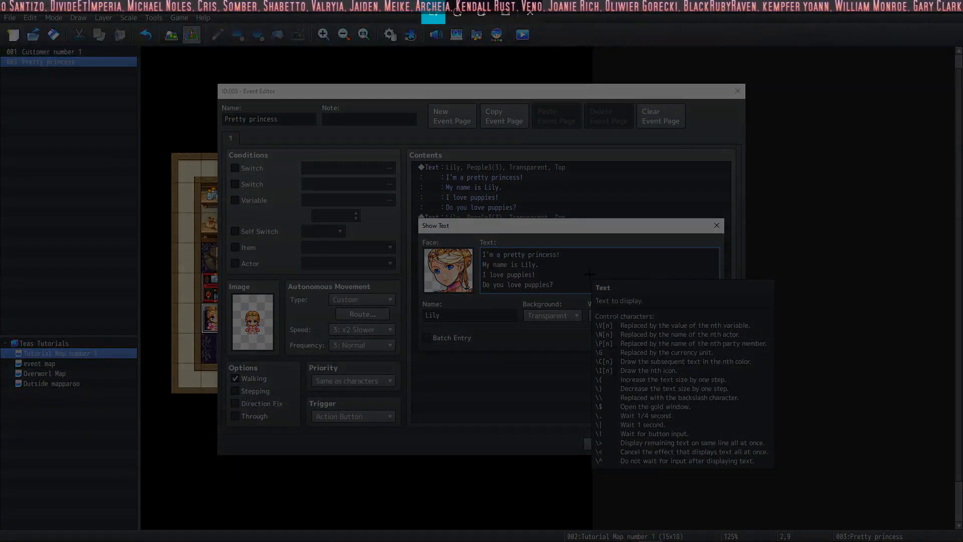
drag(590, 277, 775, 468)
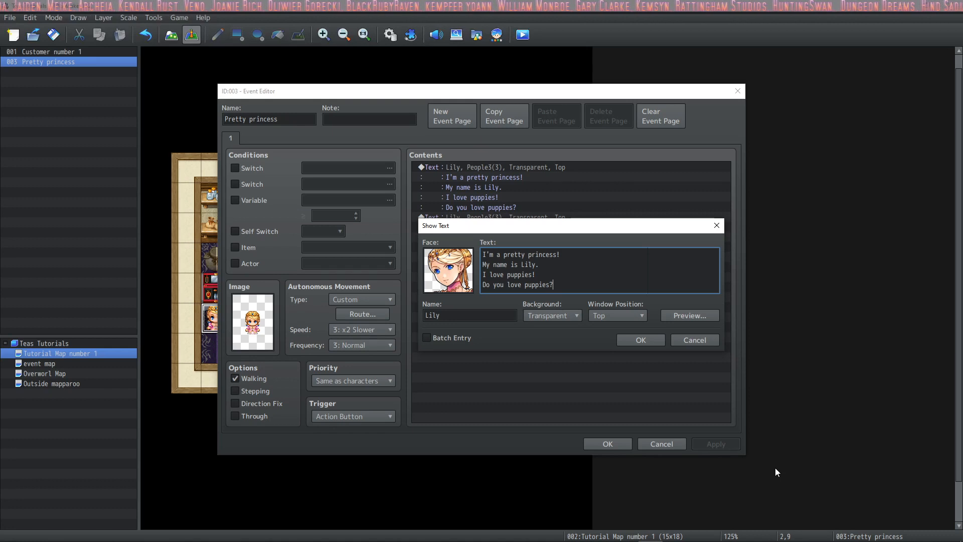
mouse_move(552, 541)
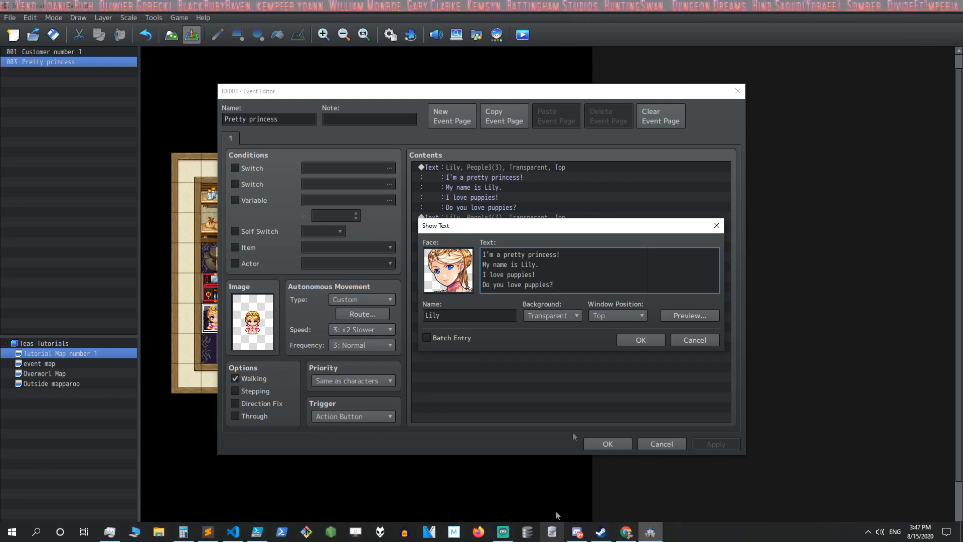
click(641, 339)
click(607, 444)
Launch GIMP 2.10 from the desktop and paste the captured control character list as a new image
double_click(398, 99)
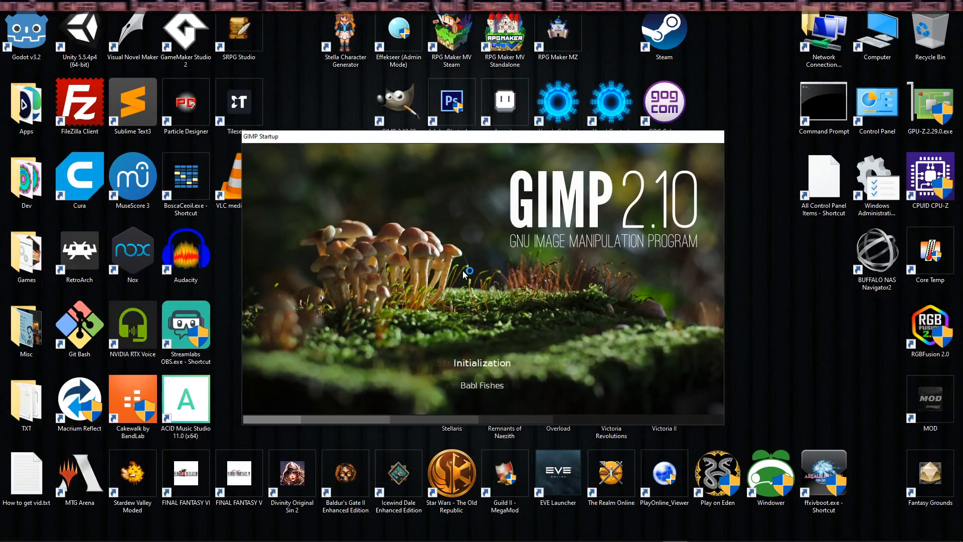
click(152, 80)
click(163, 170)
click(659, 119)
click(936, 119)
Shrink the GIMP image window to fit the control character list and place it in the desktop's upper-right corner
drag(815, 66, 746, 66)
drag(891, 186, 264, 212)
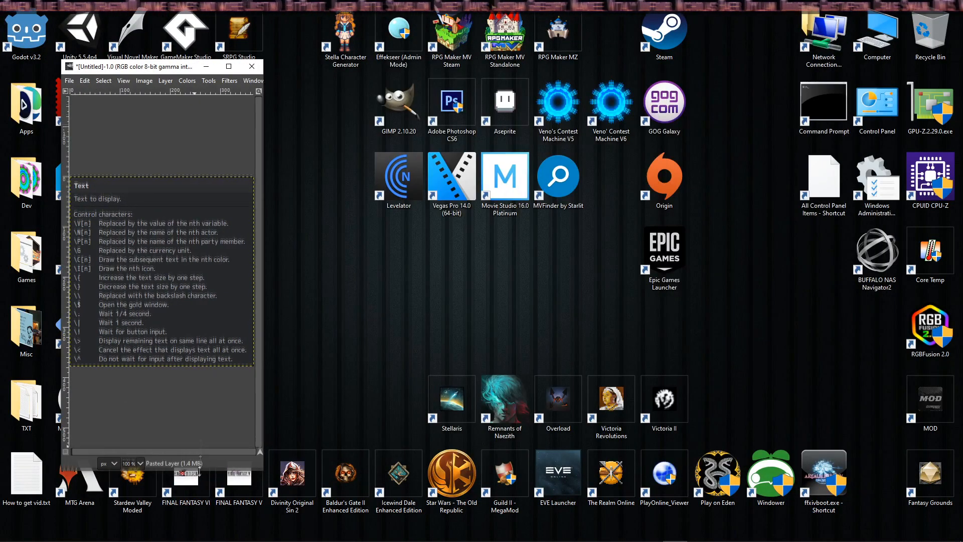
drag(236, 471, 236, 307)
drag(150, 66, 852, 8)
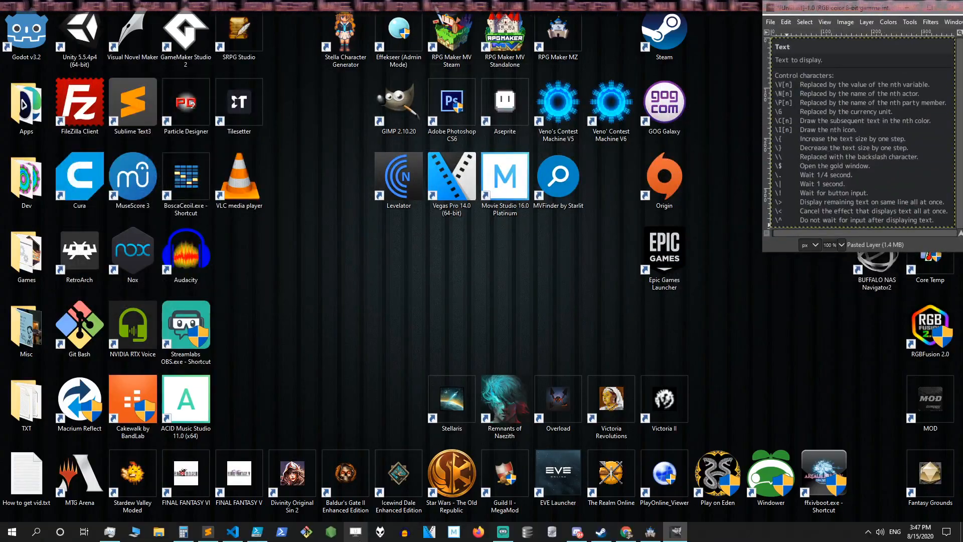
Switch back to RPG Maker MZ and narrow its window so it sits beside the control character image
click(651, 532)
click(927, 5)
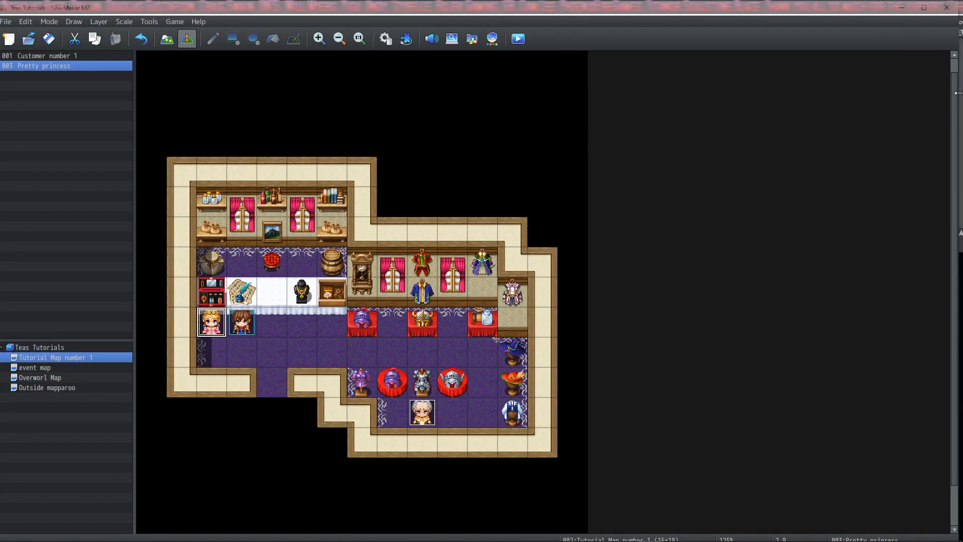
drag(958, 94, 762, 73)
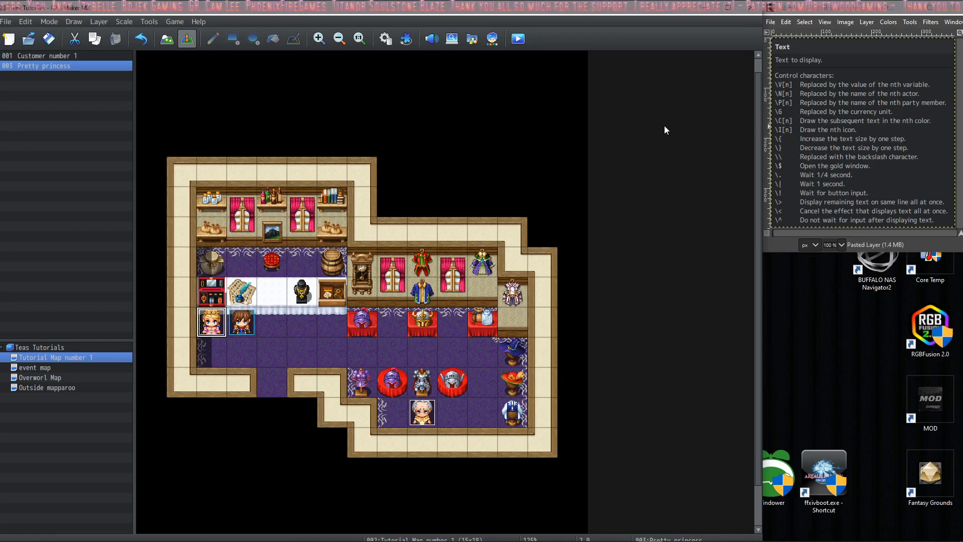
Open the Pretty princess event and review the text of its first message
double_click(213, 324)
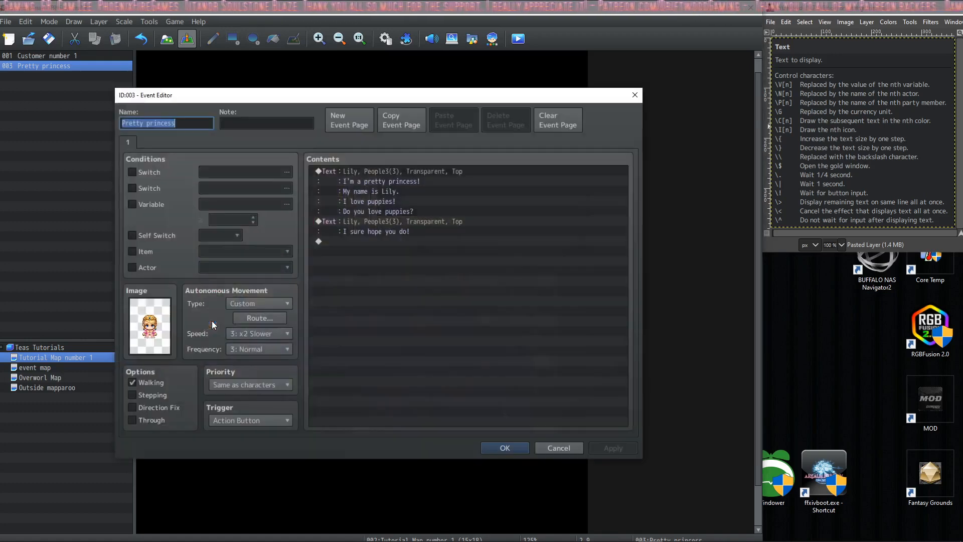
double_click(390, 183)
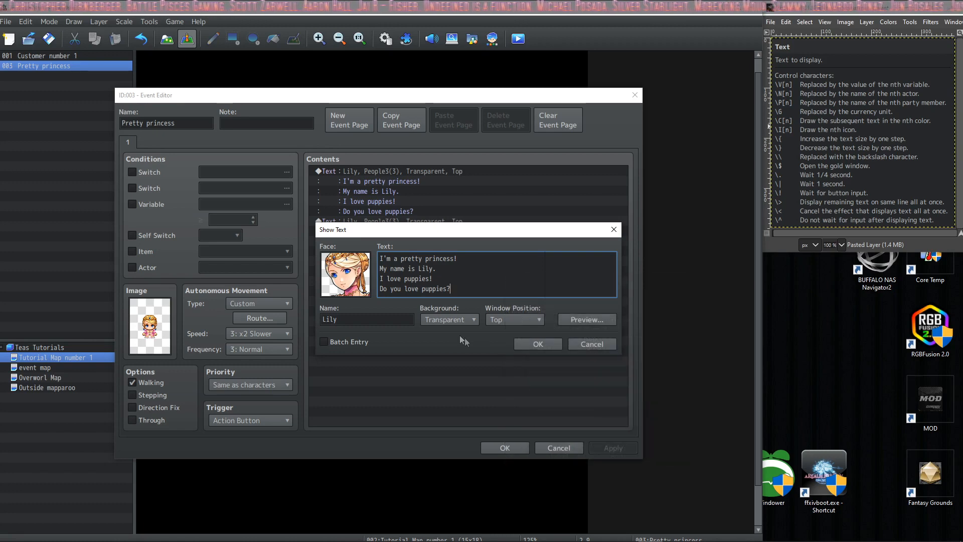
click(522, 344)
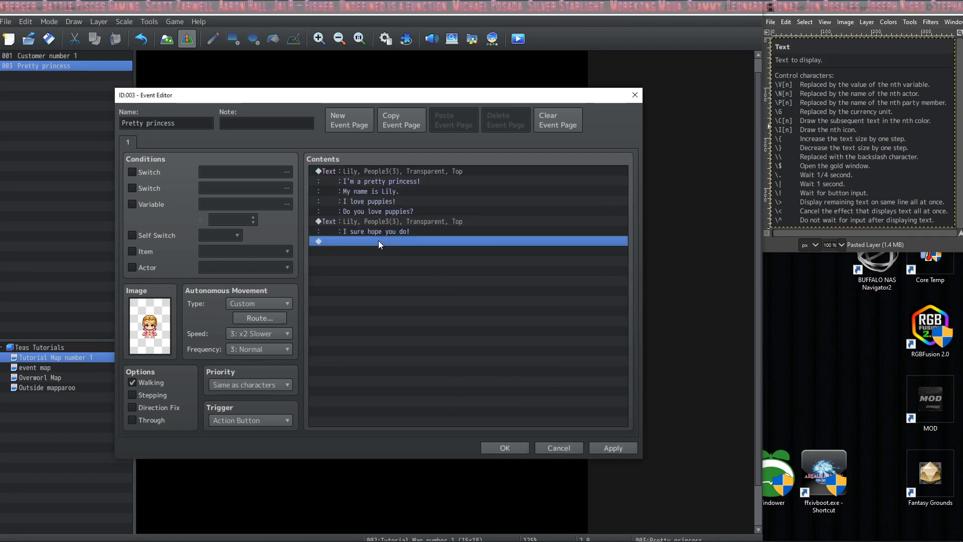
double_click(379, 241)
click(602, 125)
Start a Control Variables command above the first message, naming variable 0002 "Test variable" and selecting it as the target
click(398, 173)
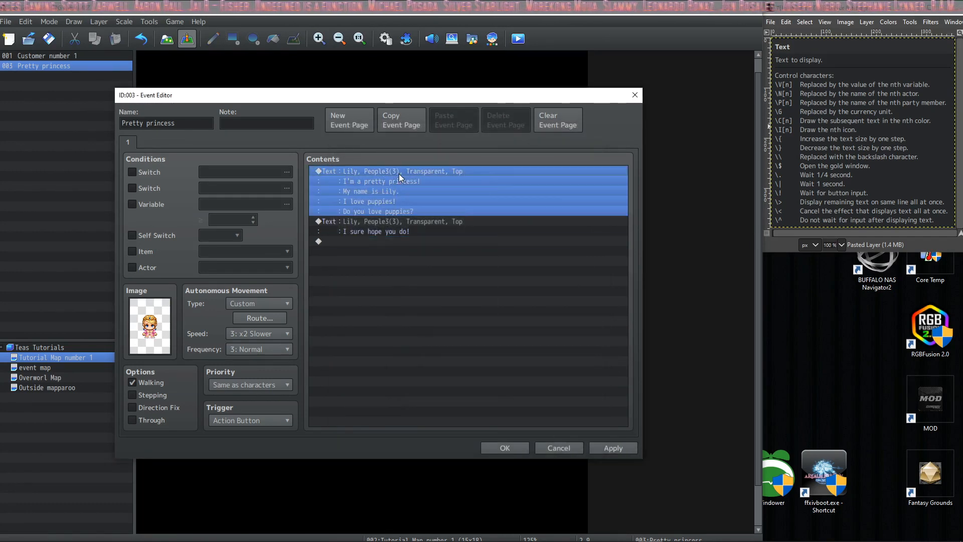
right_click(399, 173)
click(417, 182)
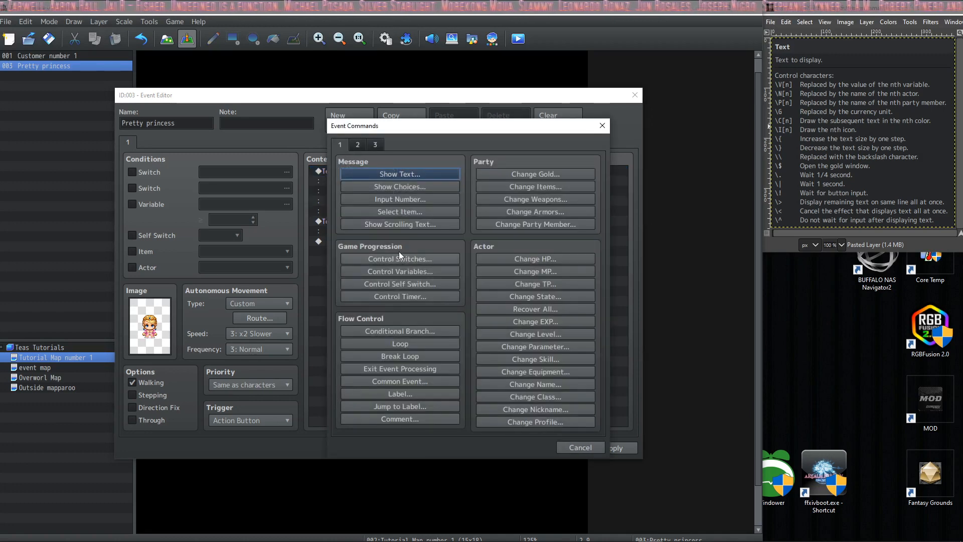
click(403, 270)
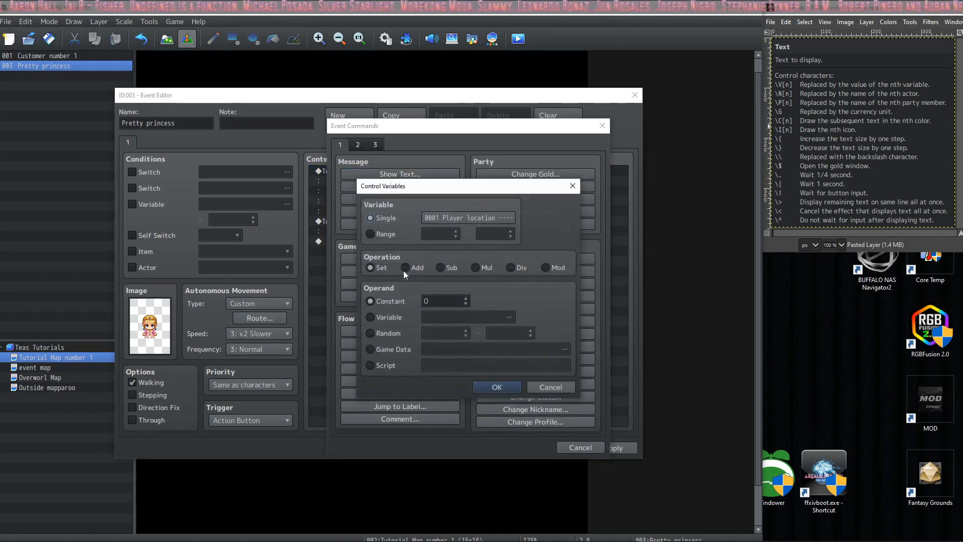
click(449, 219)
click(496, 194)
click(504, 390)
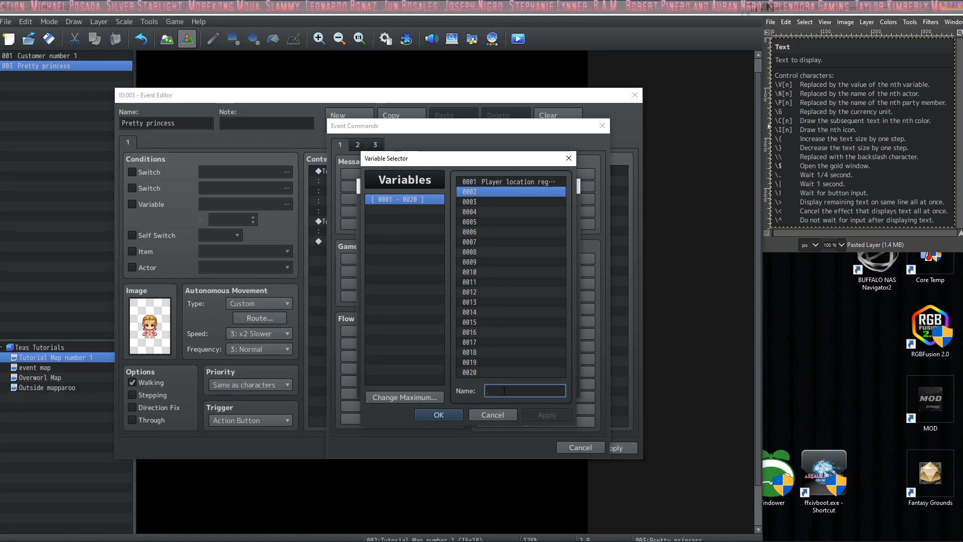
text(T)
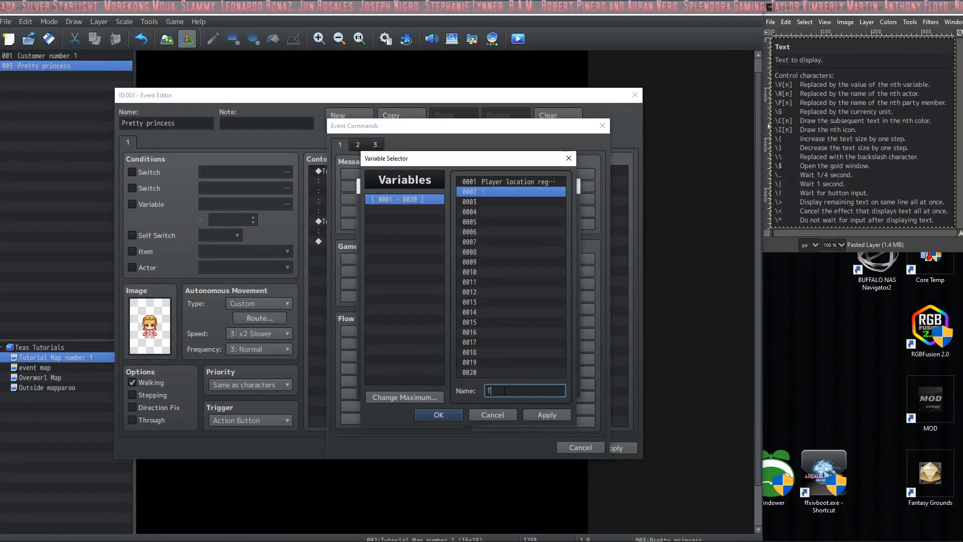
text(est var)
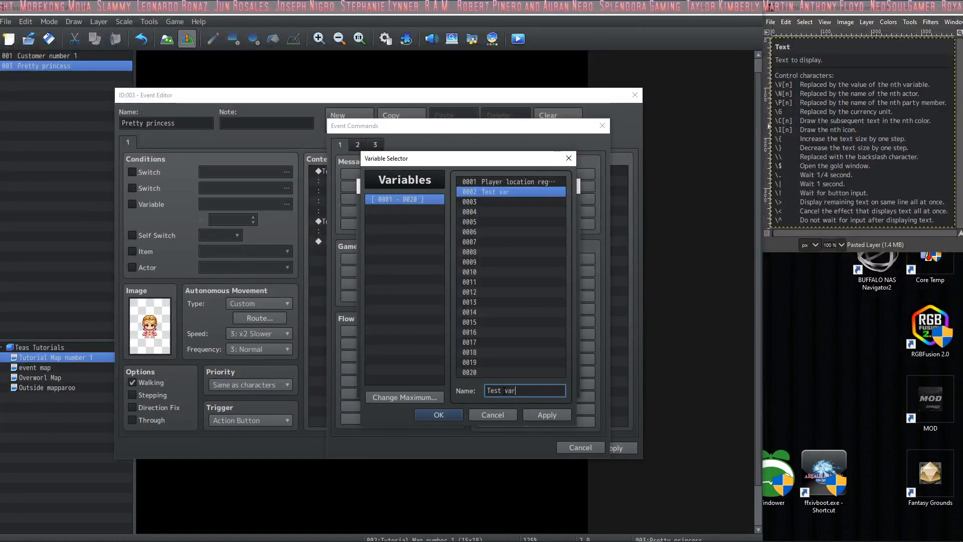
text(iable)
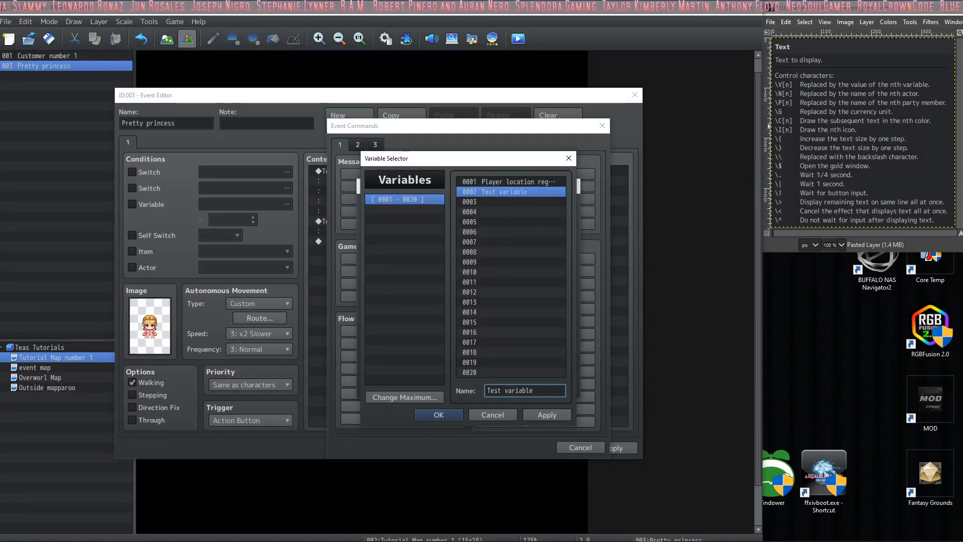
click(443, 412)
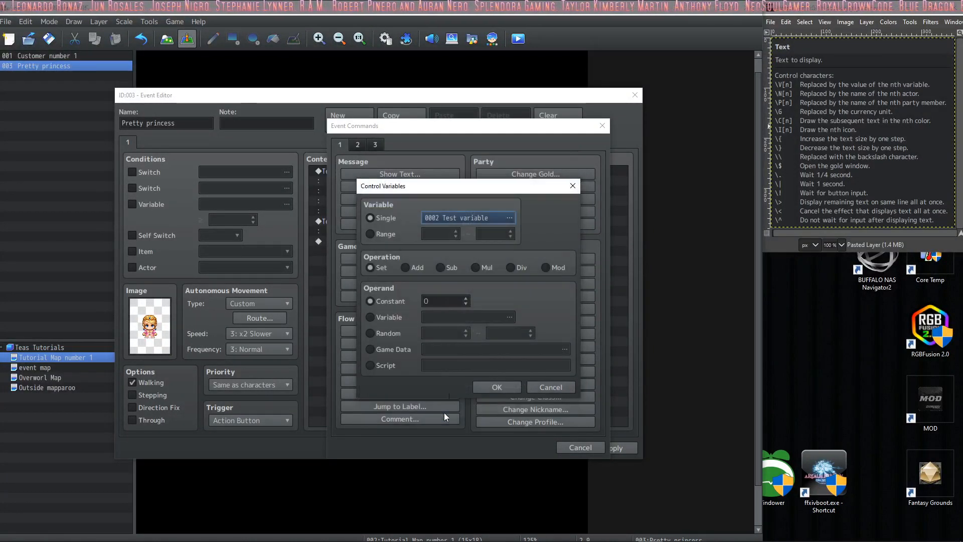
Set Test variable to the constant 2000 and add the command to the event
click(440, 301)
text(20)
click(497, 386)
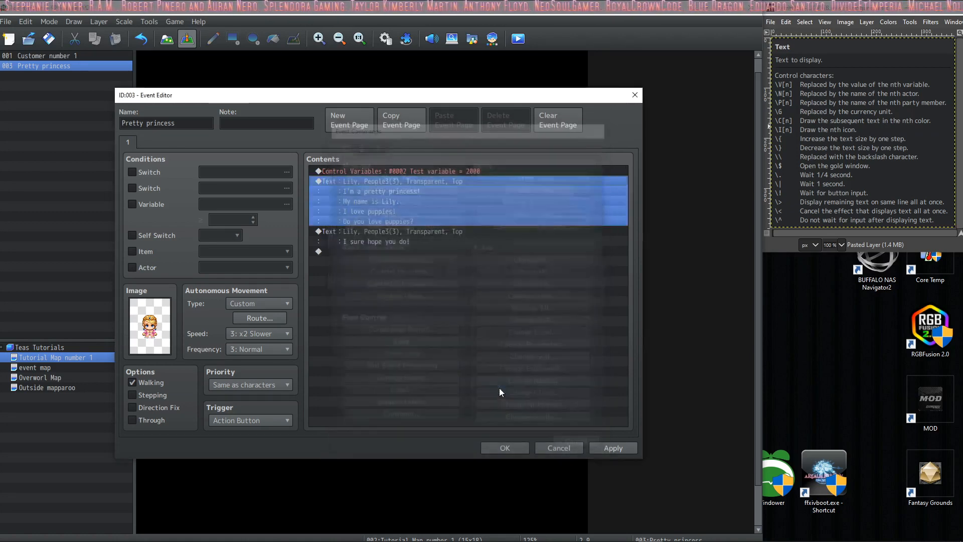
Open the first message and insert the variable code \V[2] before "puppies" in its last line
double_click(403, 180)
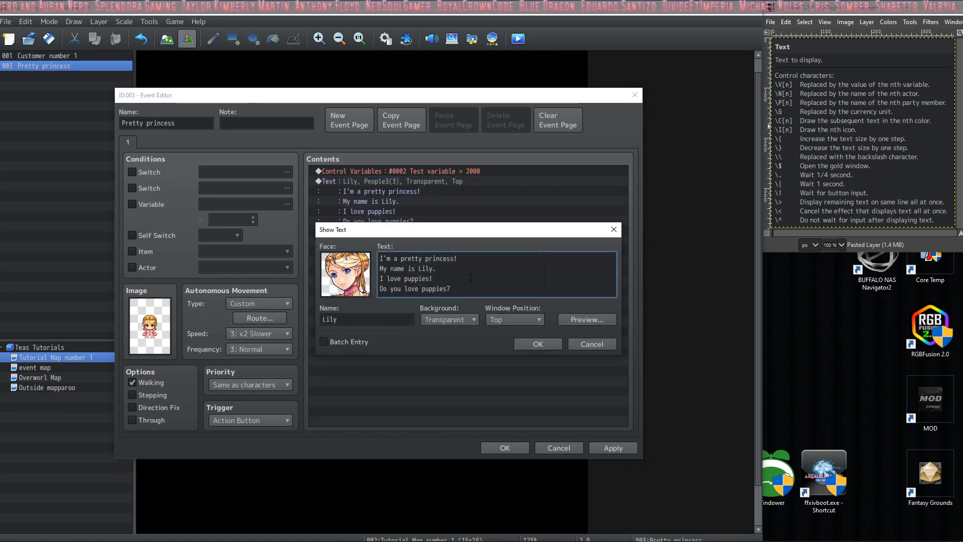
mouse_move(471, 277)
click(419, 288)
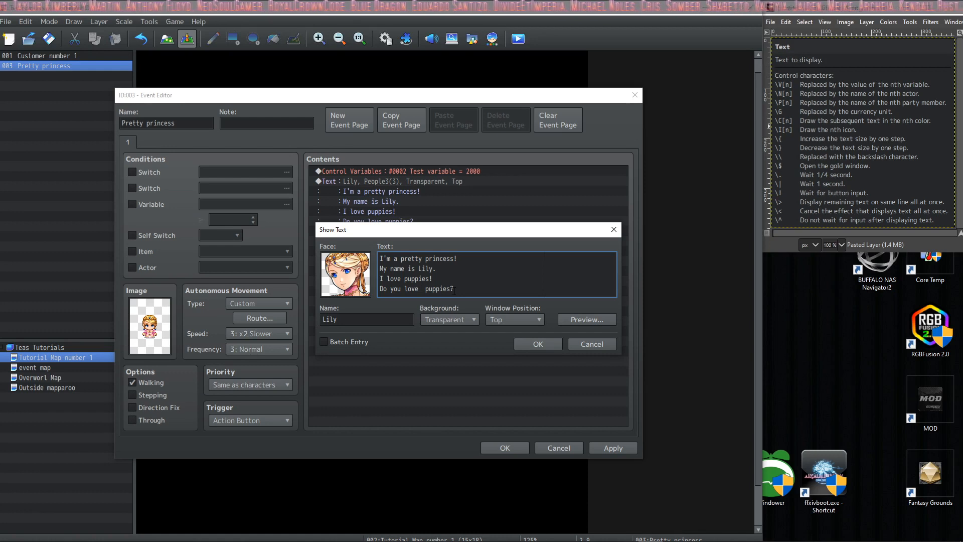
text(\)
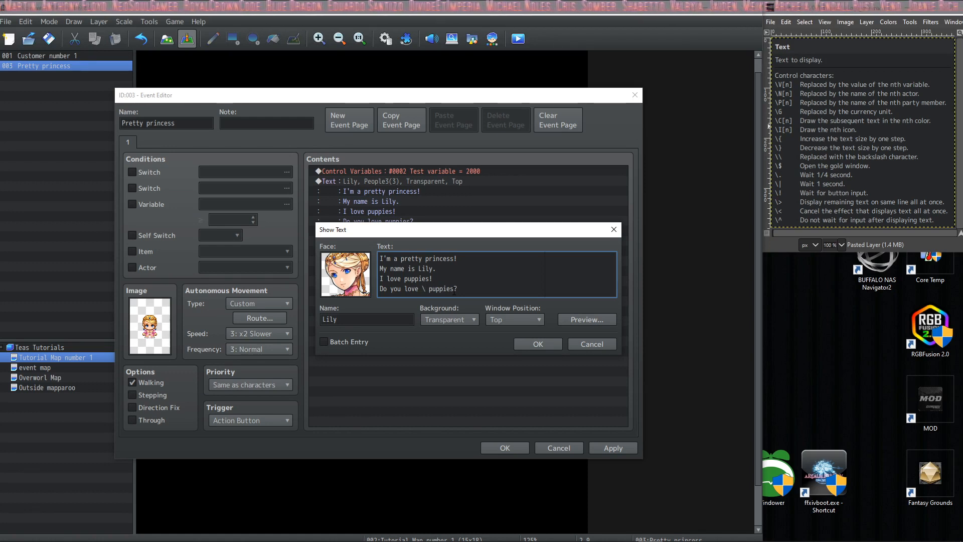
text(V)
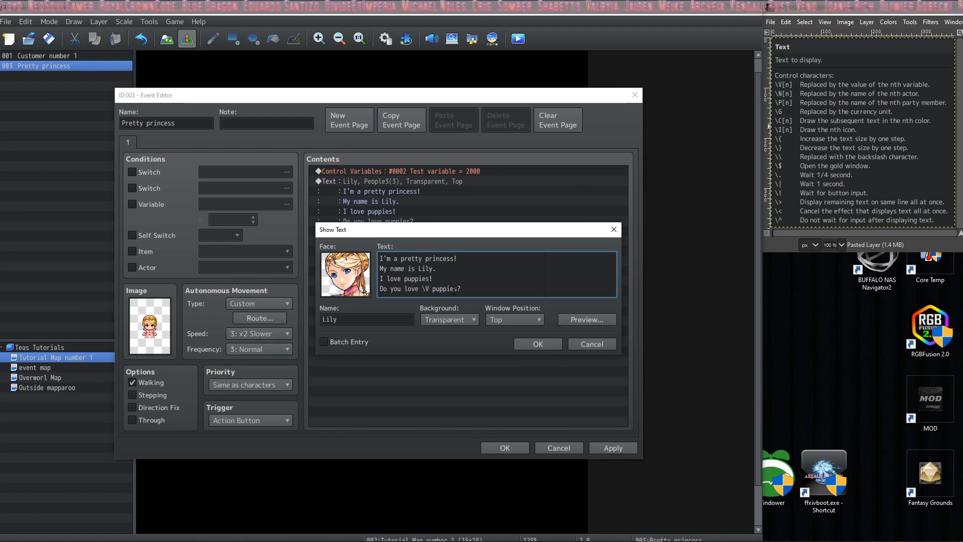
text([2)
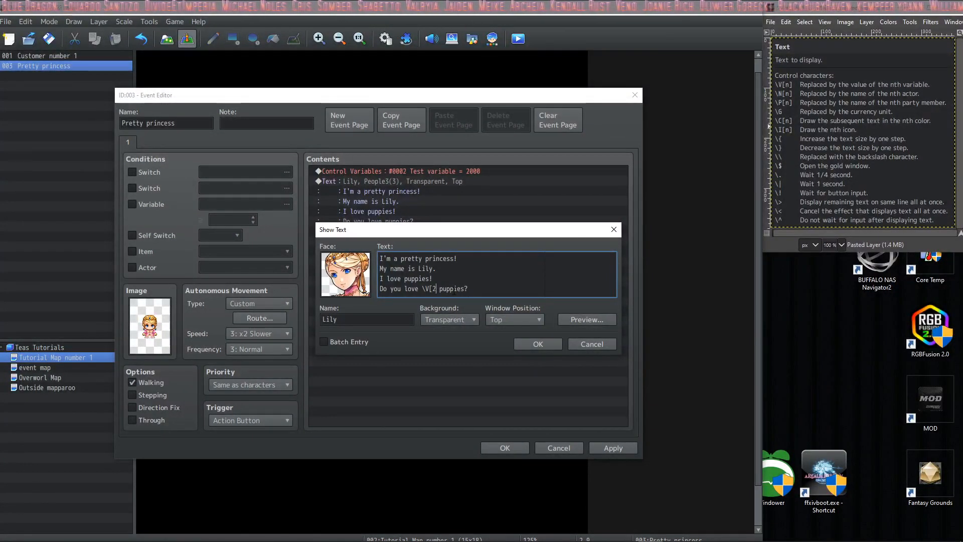
text(])
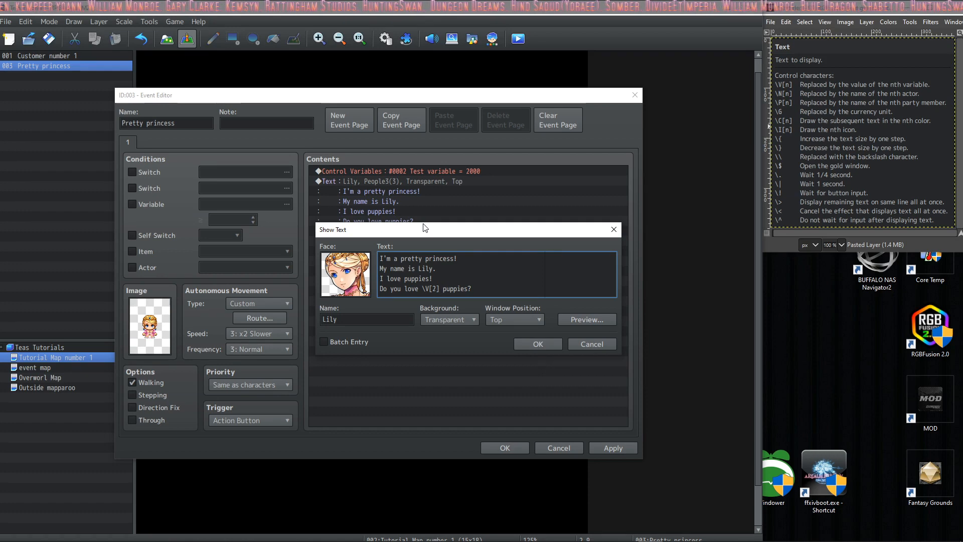
Begin the message's first line with the greeting "Hello" followed by the actor name code \N[1]
mouse_move(434, 269)
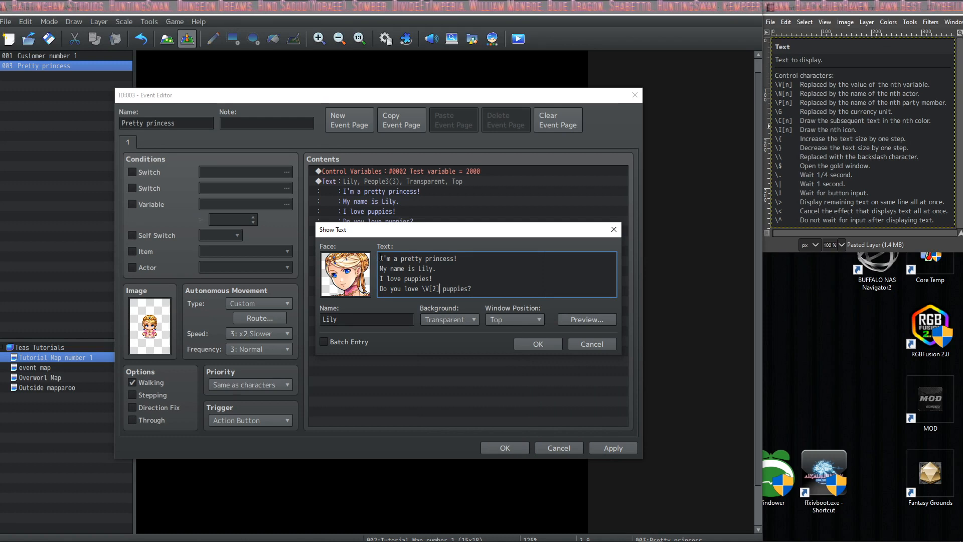
text(Hello)
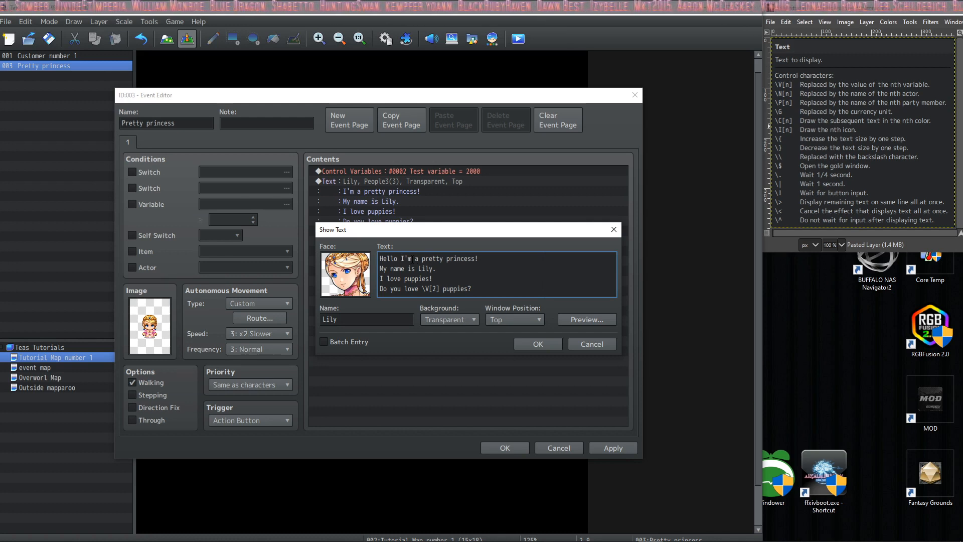
text( \N)
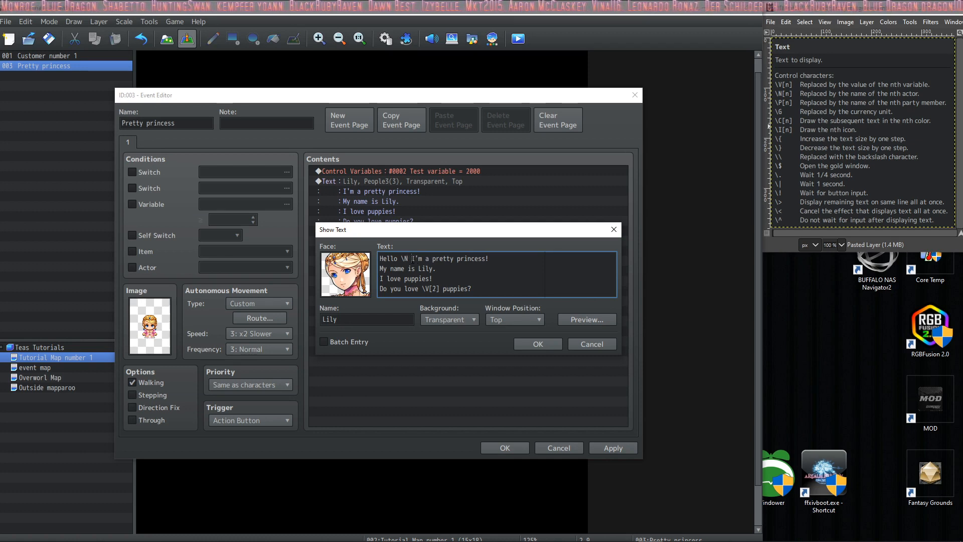
text([9])
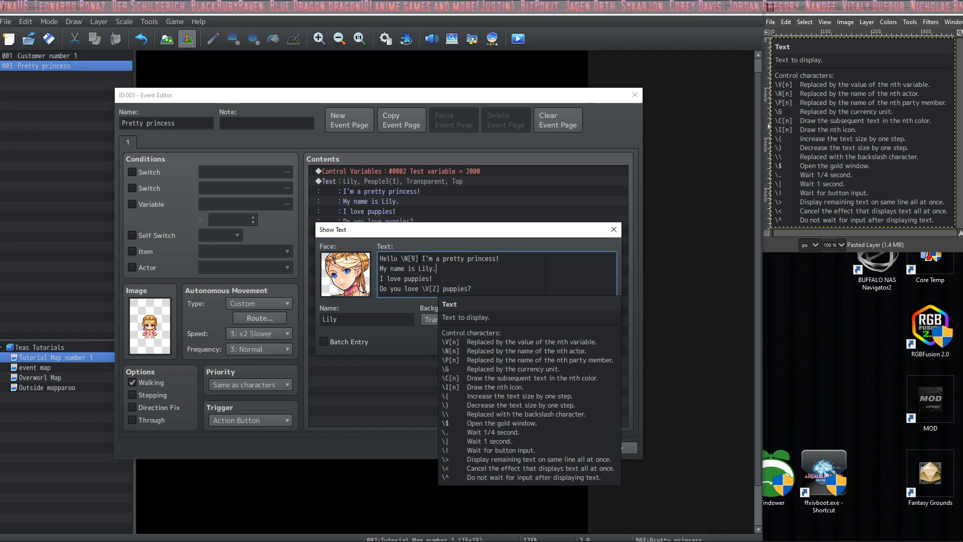
click(416, 258)
key(BackSpace)
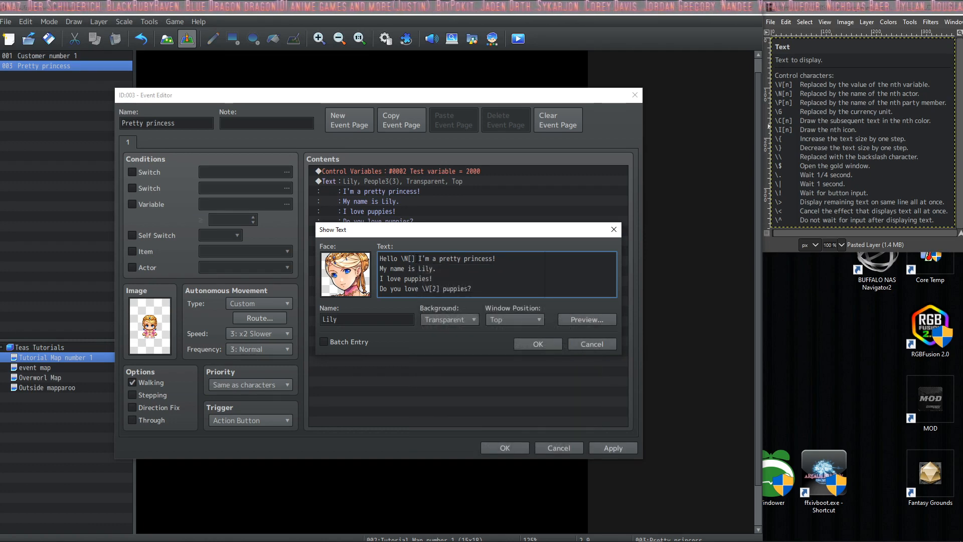
text(1)
Replace the second line's final period with ", I know your name is \P[1]" and insert \G before "puppies" in the third line
click(493, 272)
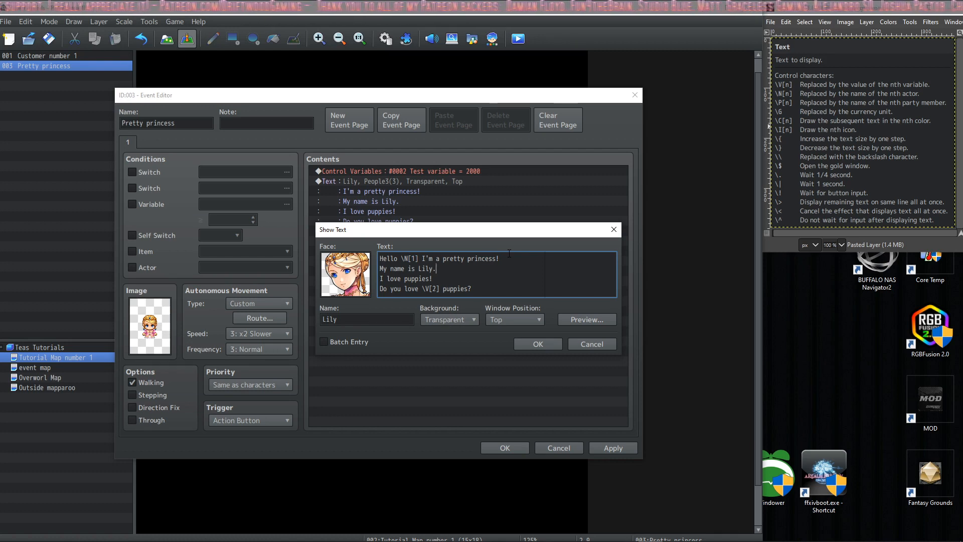
key(BackSpace)
text(, I kn)
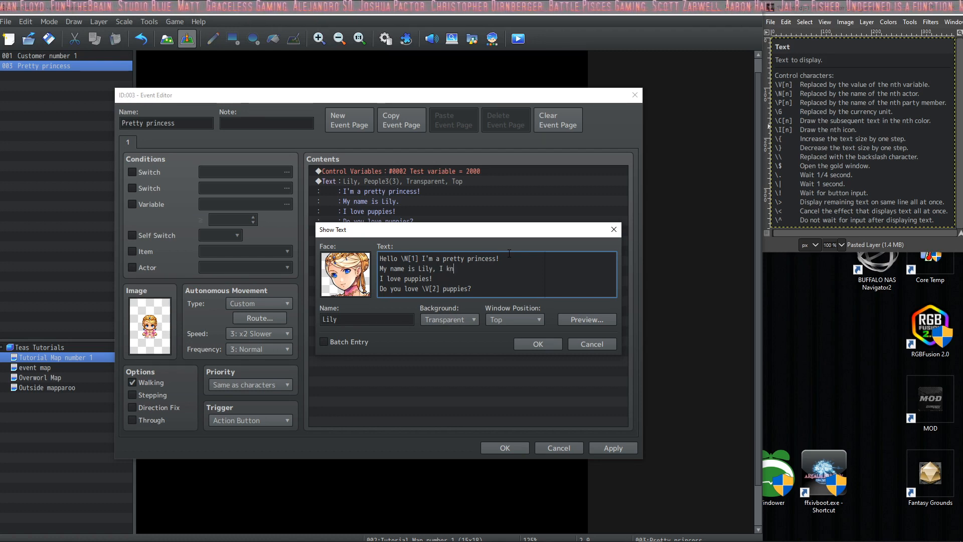
text(ow your name is)
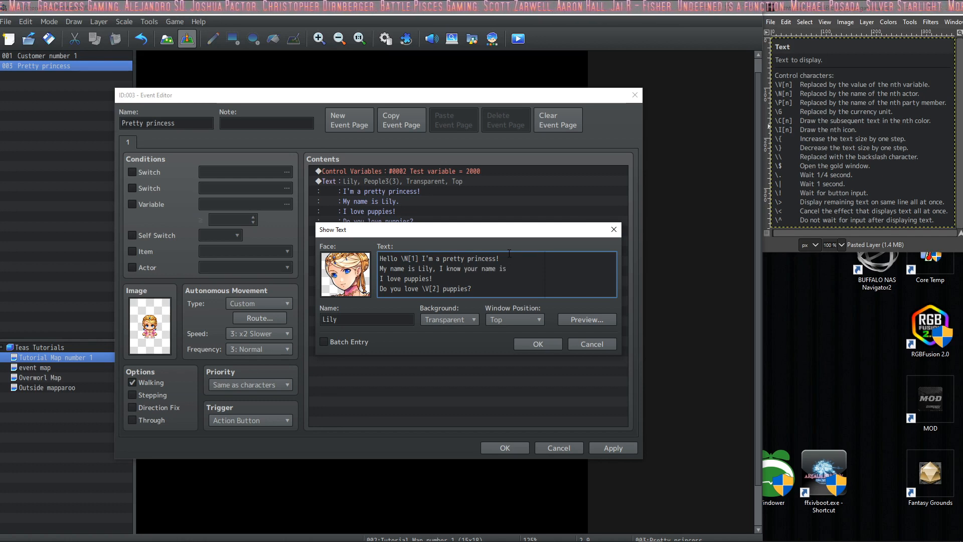
text( \)
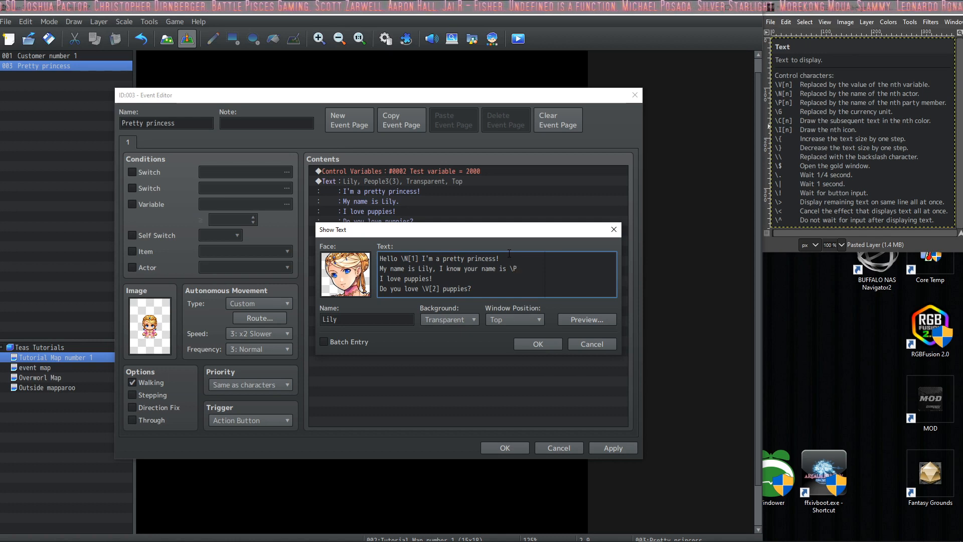
text(P[1])
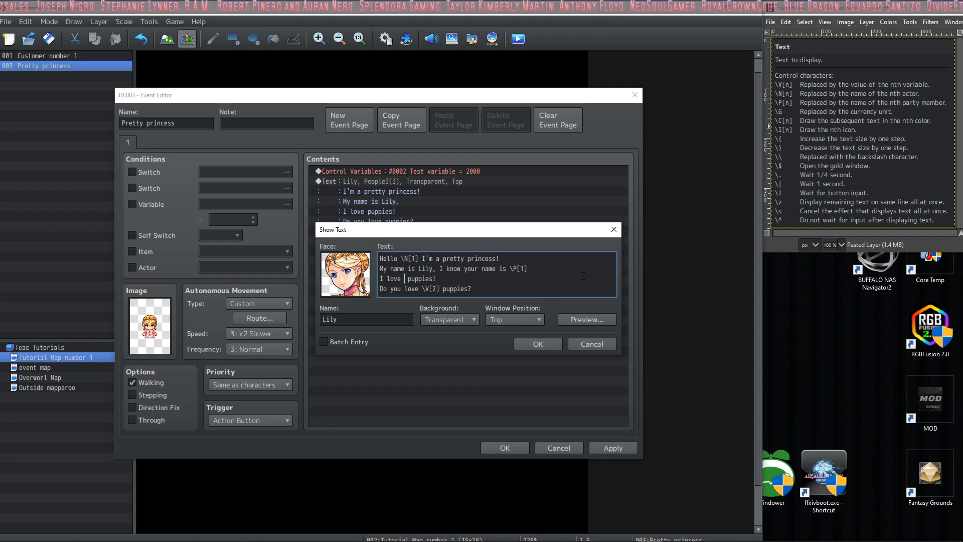
text(\G)
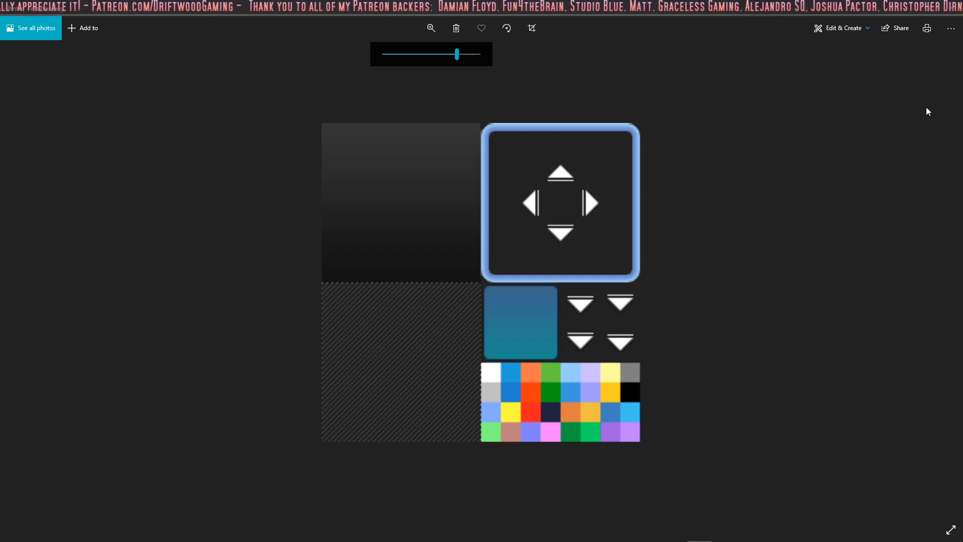
Close the window color image and insert the color code \C[31] before "puppies" in the message's last line
click(905, 11)
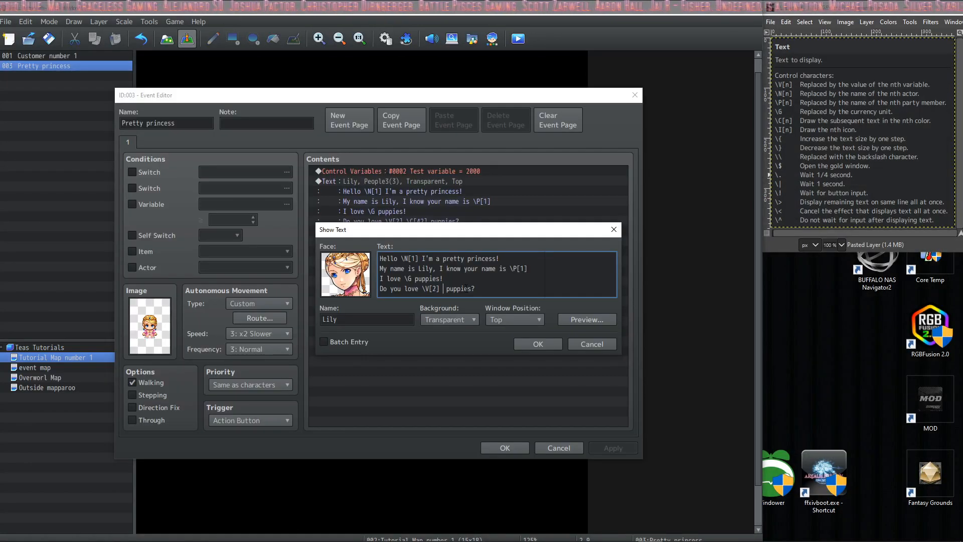
text(\)
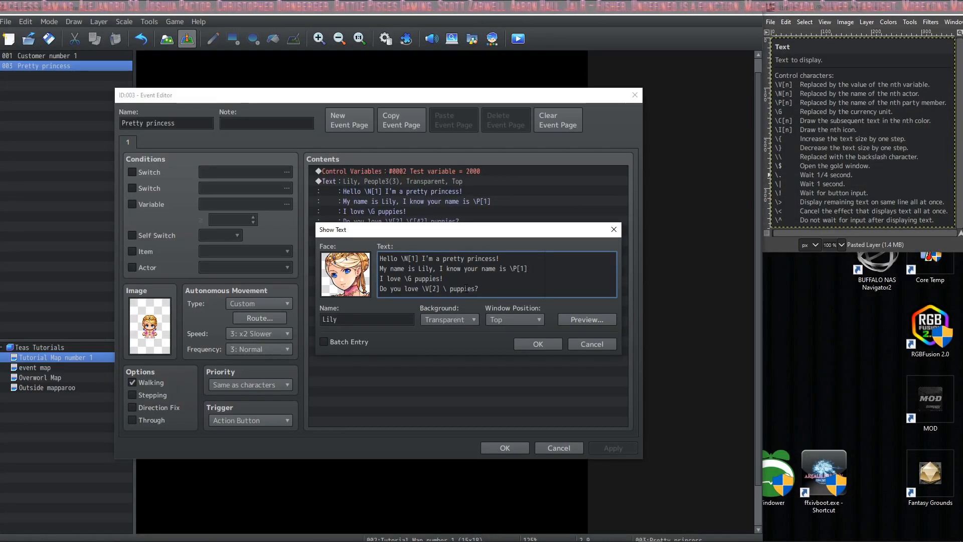
text(C)
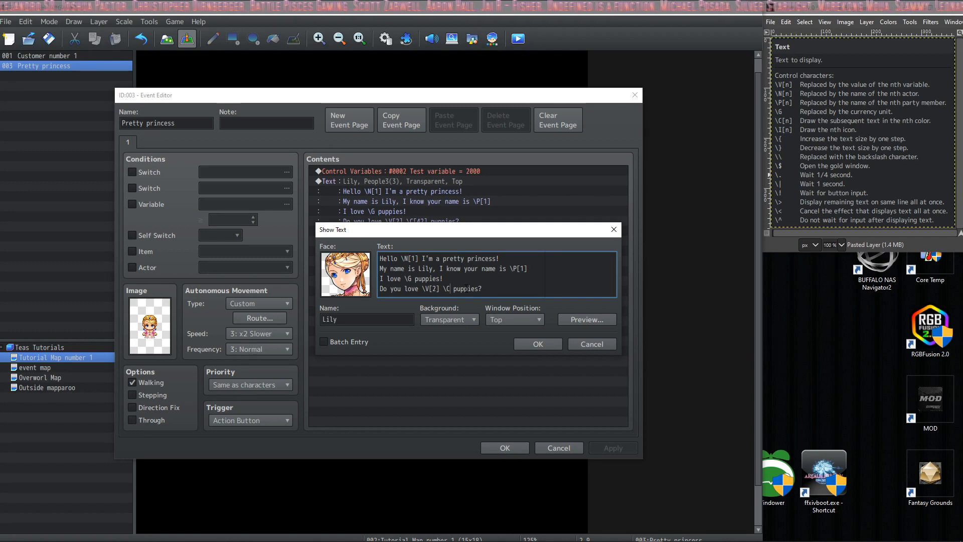
text([31])
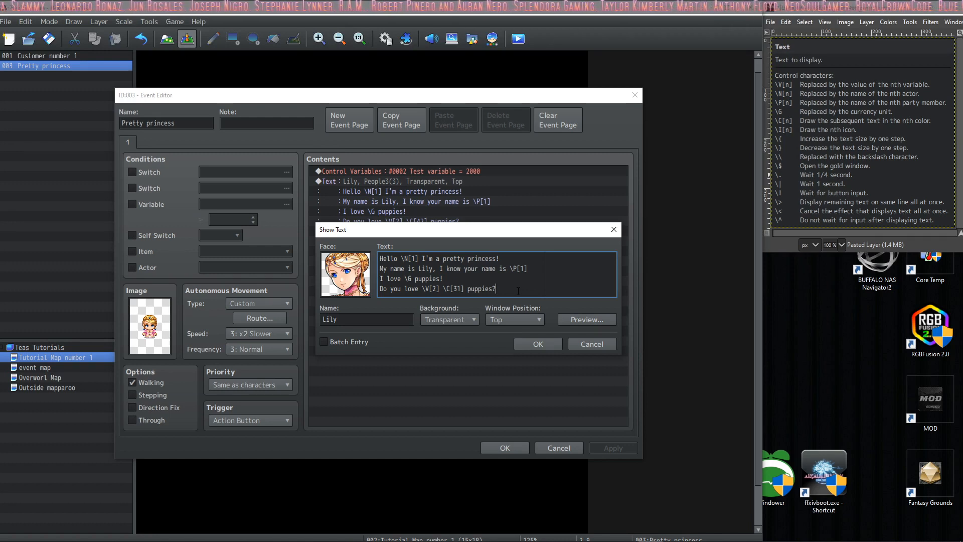
Look up the heart icon in IconSet.png from the project's img/system folder, and add \I[7] after "puppies" in the message's last line
key(alt+Tab)
double_click(509, 301)
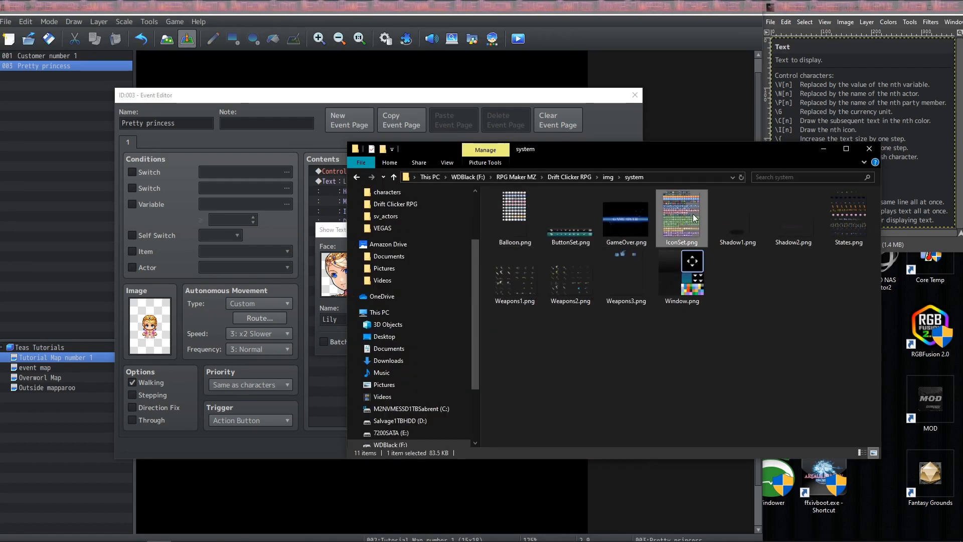
double_click(693, 214)
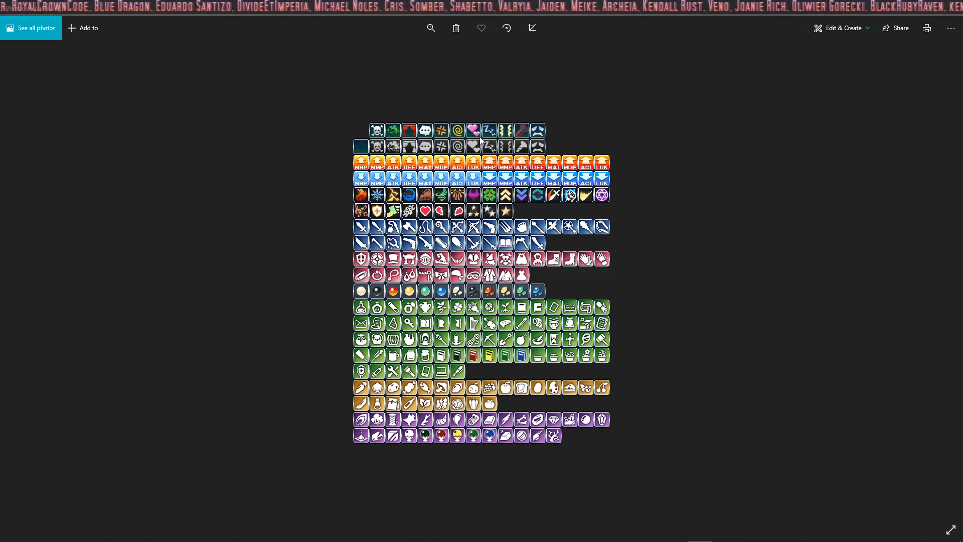
click(902, 8)
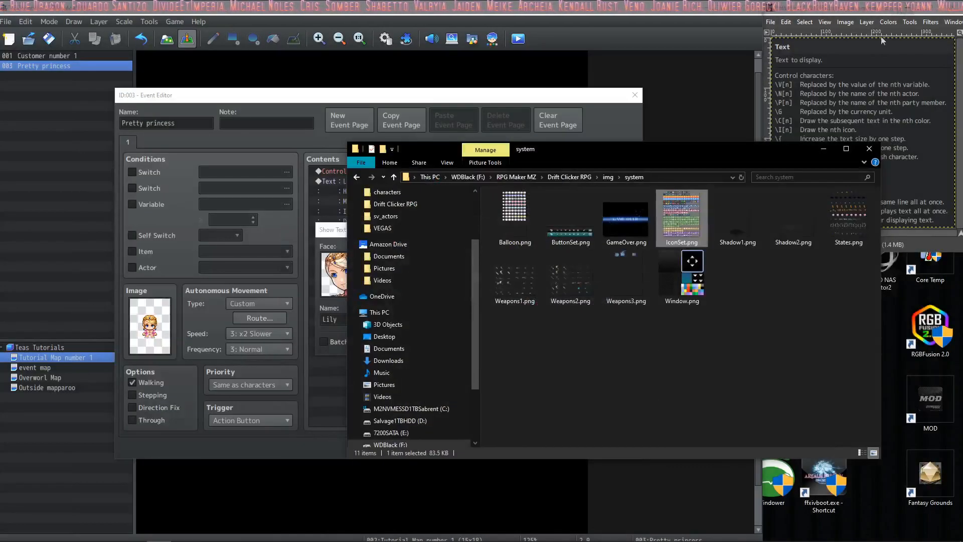
click(821, 149)
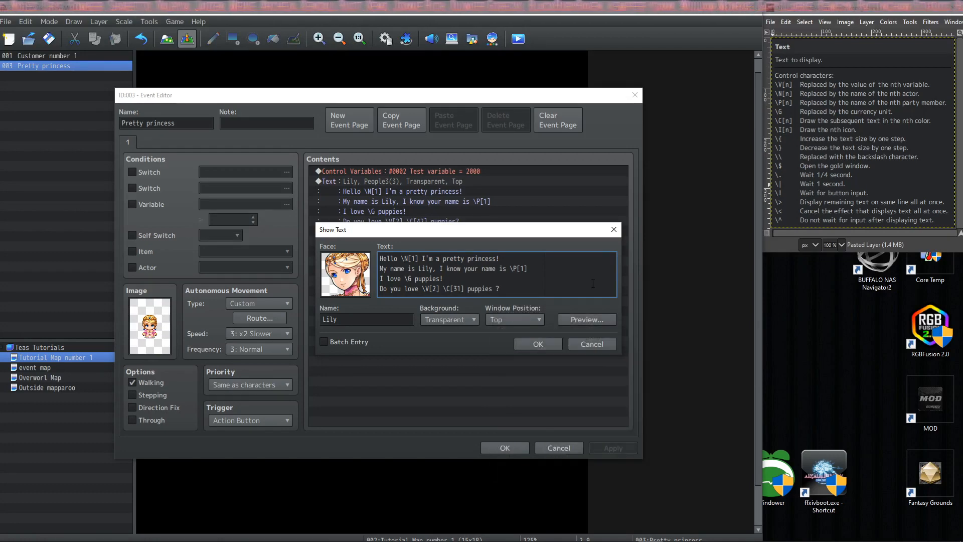
text(\I[7])
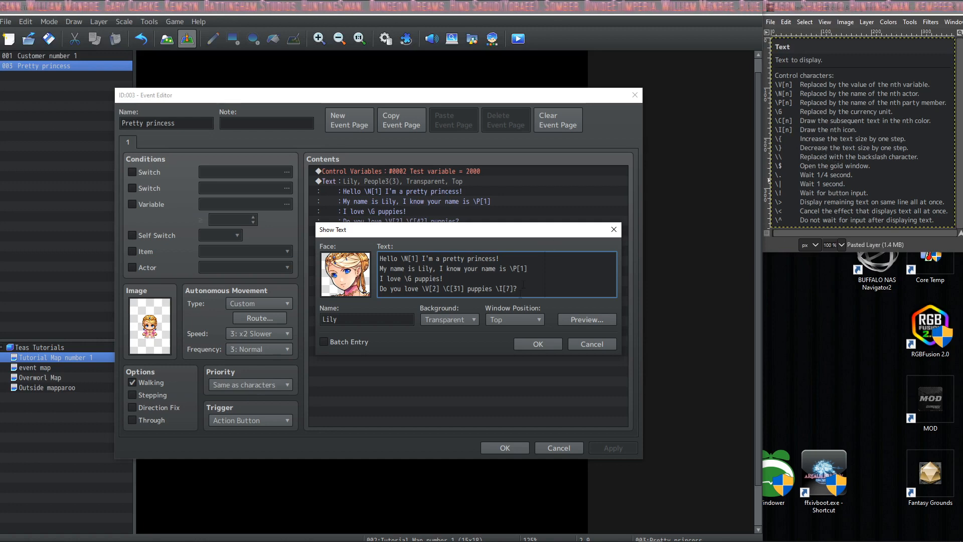
Insert the text-enlarging code \{ three times directly before "love" in the message's last line
click(405, 289)
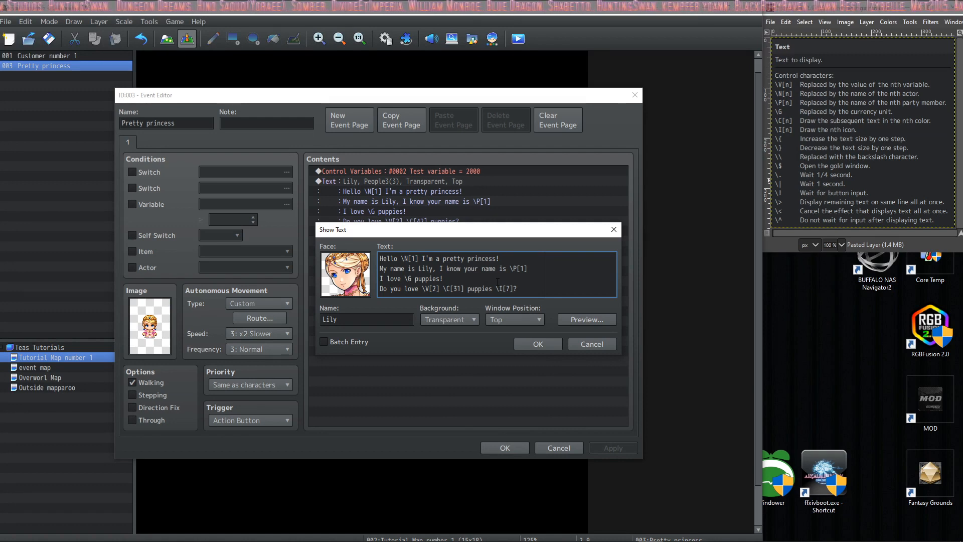
text(\)
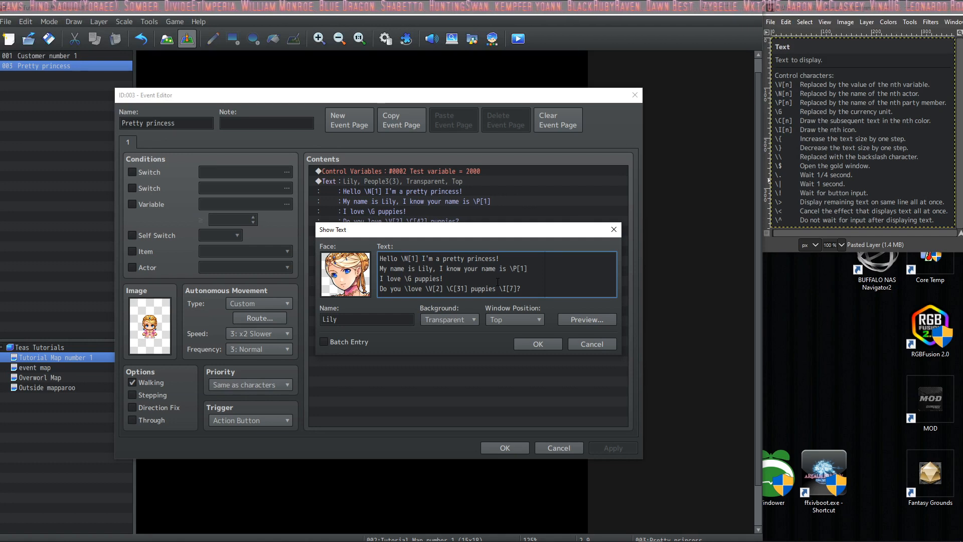
text({)
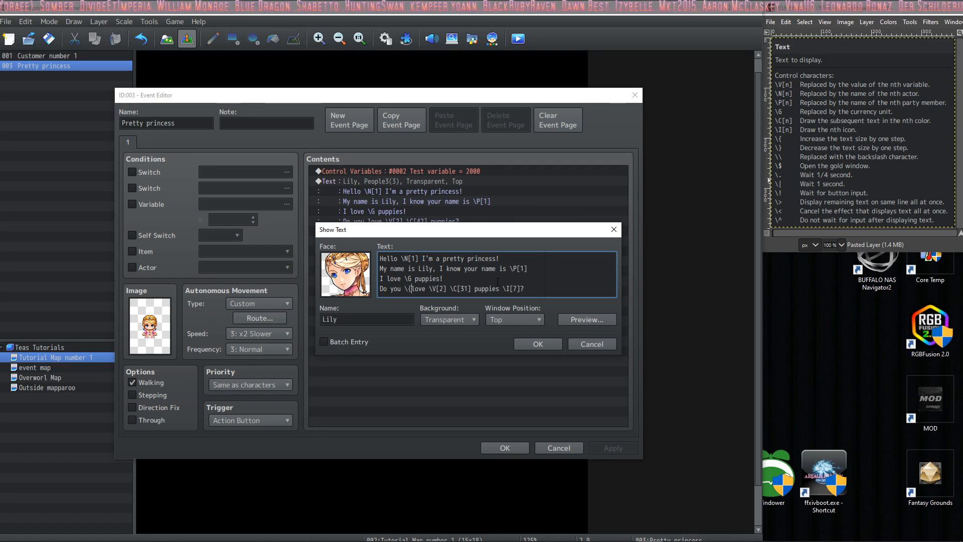
drag(411, 288, 404, 288)
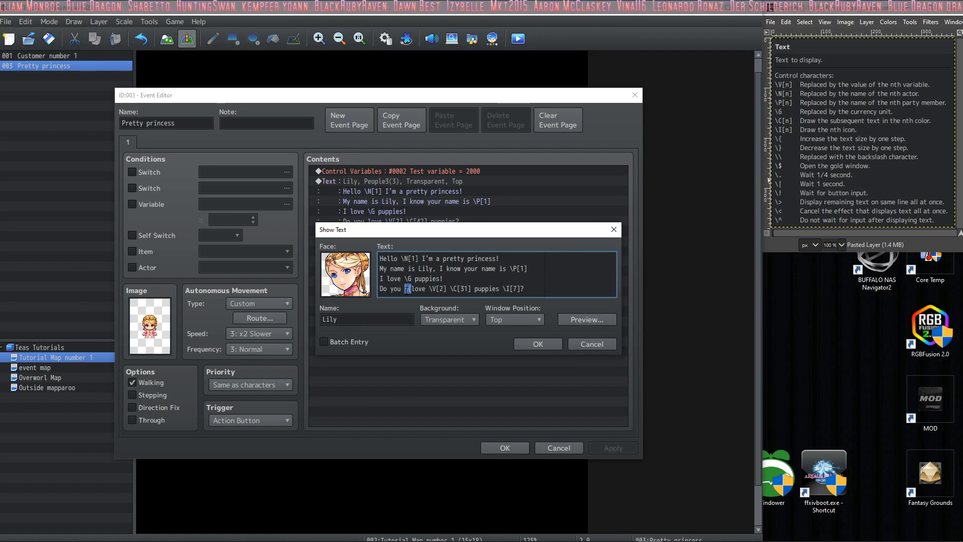
key(ctrl+c)
key(ctrl+v)
key(ctrl+v)
key(ctrl+v)
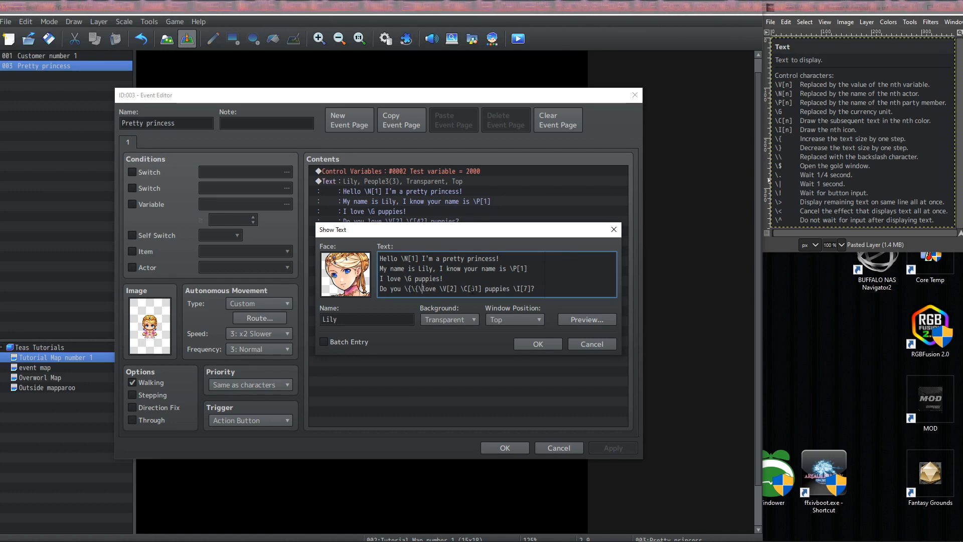
Insert the text-shrinking code \} three times directly after "love" in the message's last line
text(\})
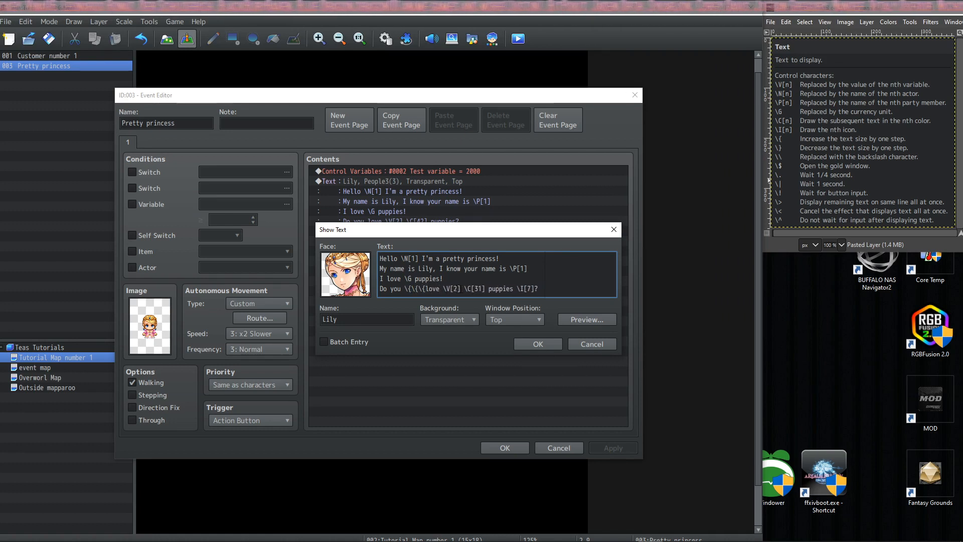
key(shift+Left)
key(shift+Left)
key(ctrl+c)
key(ctrl+v)
key(ctrl+v)
key(ctrl+v)
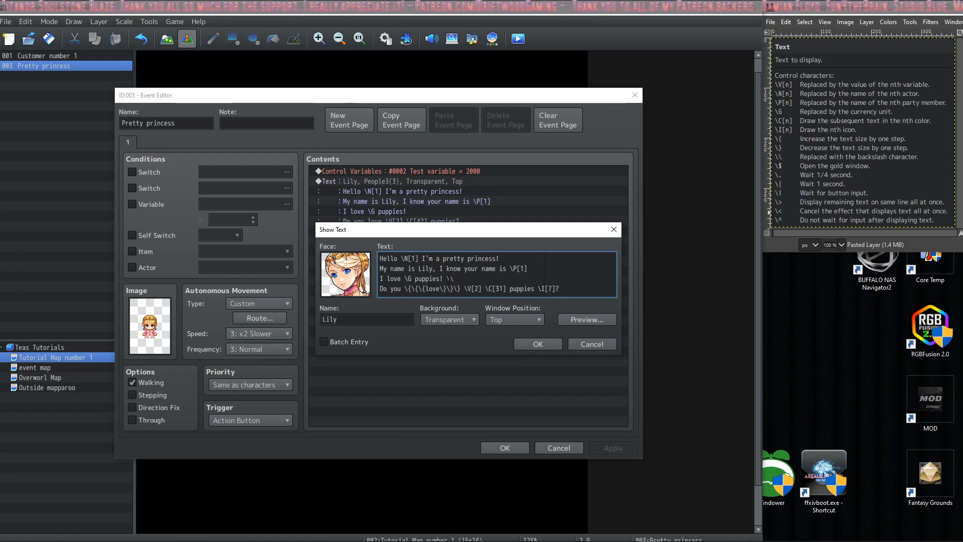
Add the backslash code \\ after "puppies!" at the end of the third line and accept the message
text(\)
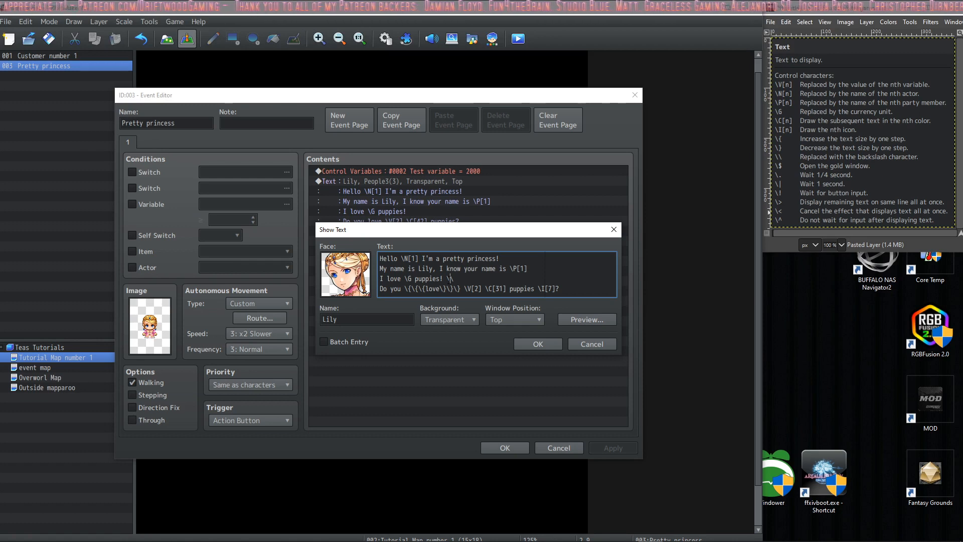
text(\)
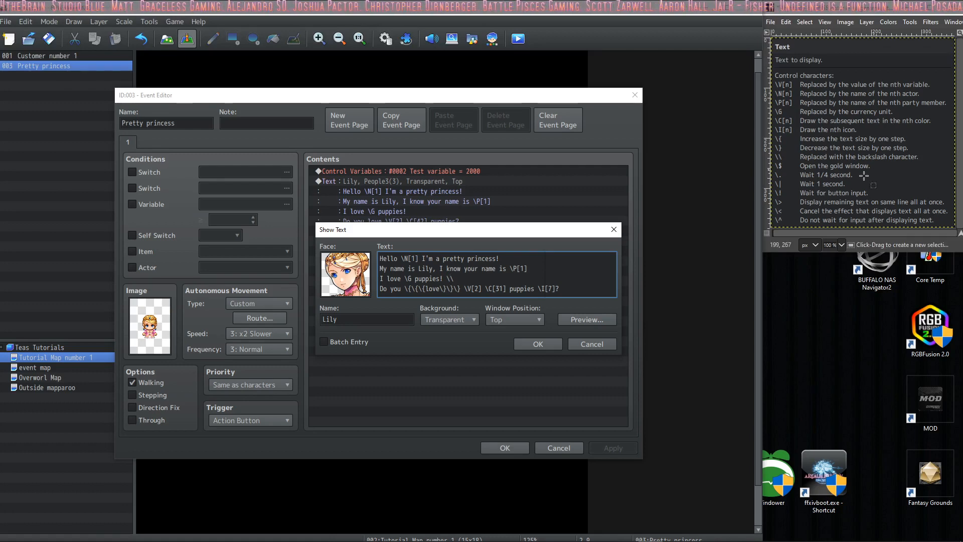
mouse_move(558, 275)
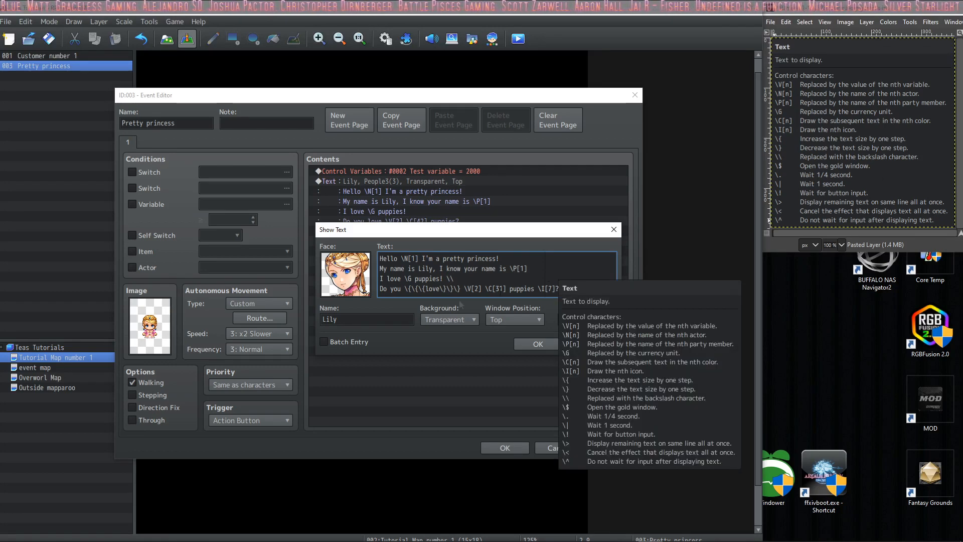
text(\)
click(538, 344)
Open the "I sure hope you do!" message and add a second line "My puppies cost $9999, do you have enough? \$"
double_click(372, 232)
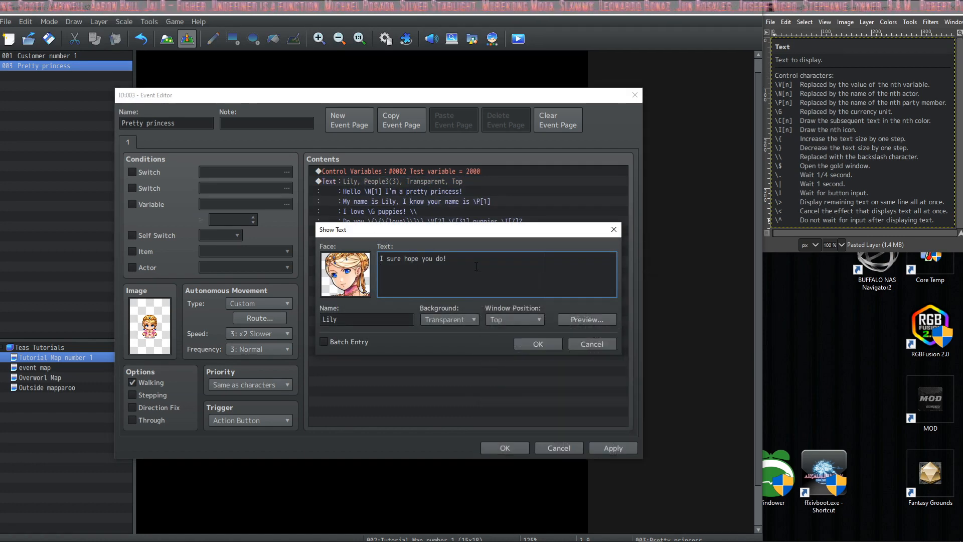
key(Return)
text(My p)
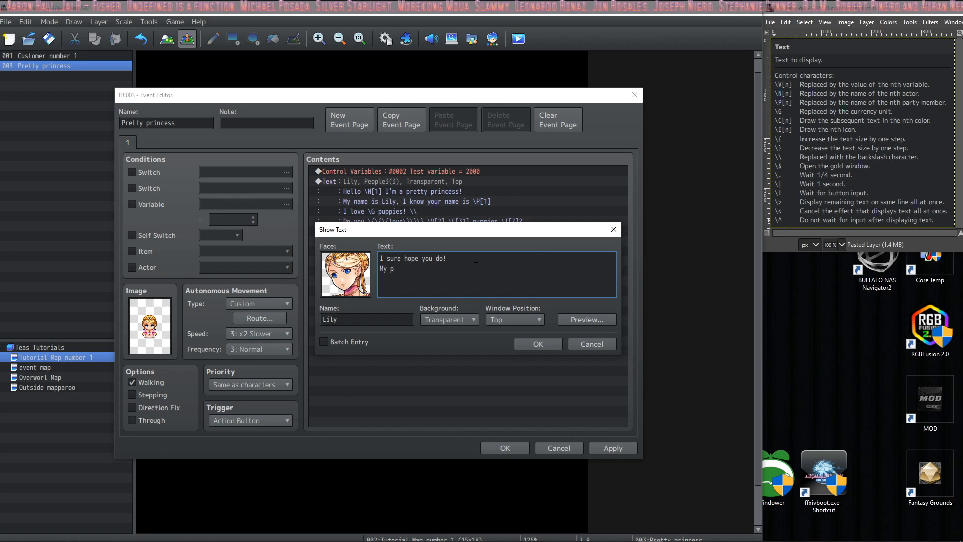
text(uppies cos)
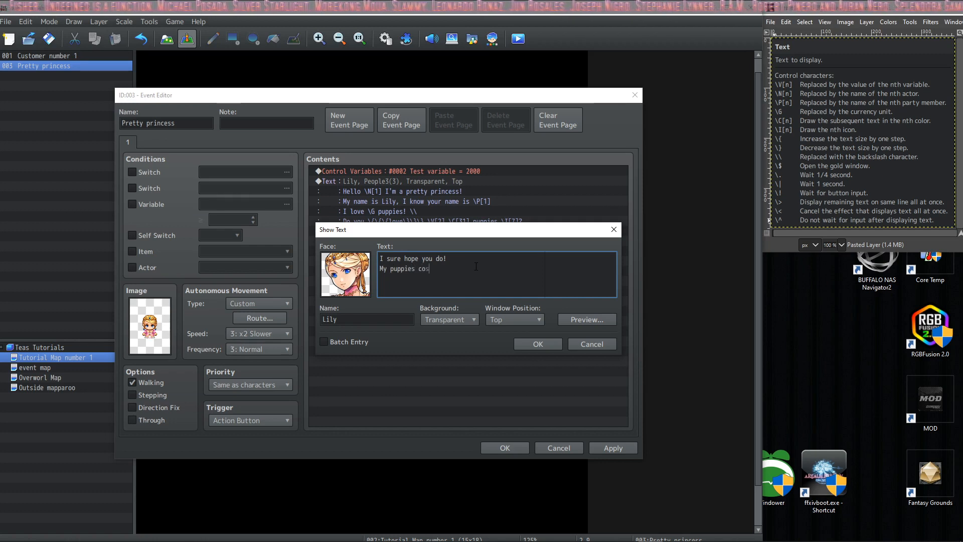
text(t $999)
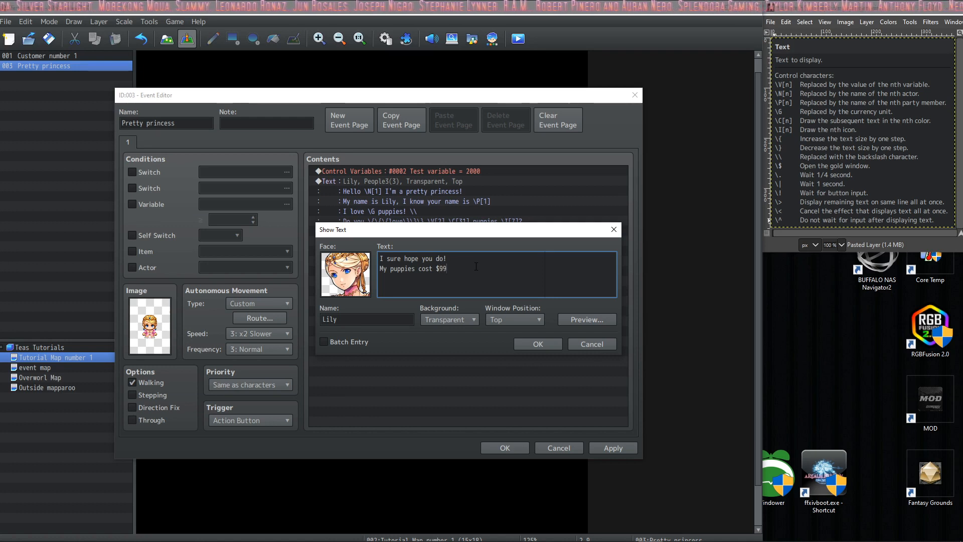
text(99, do you have enough?)
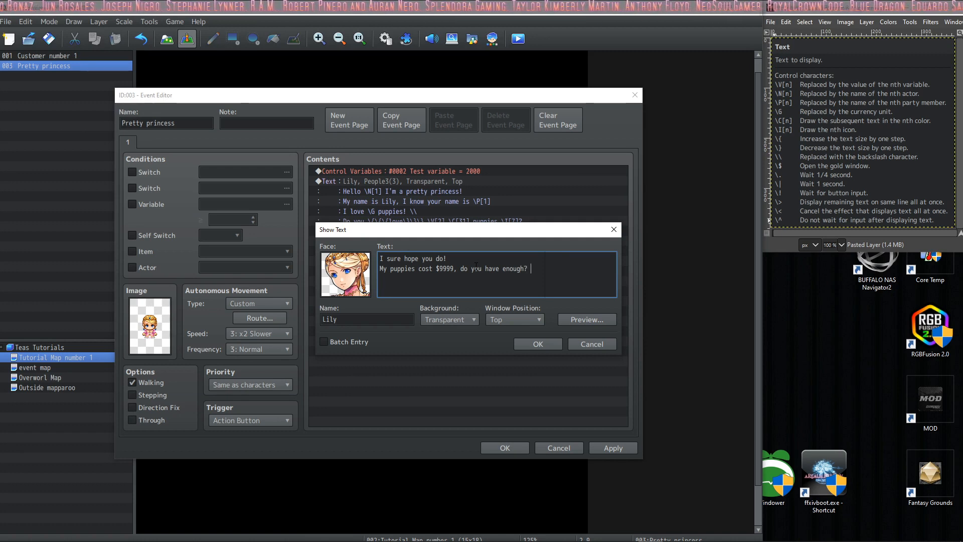
text(\$)
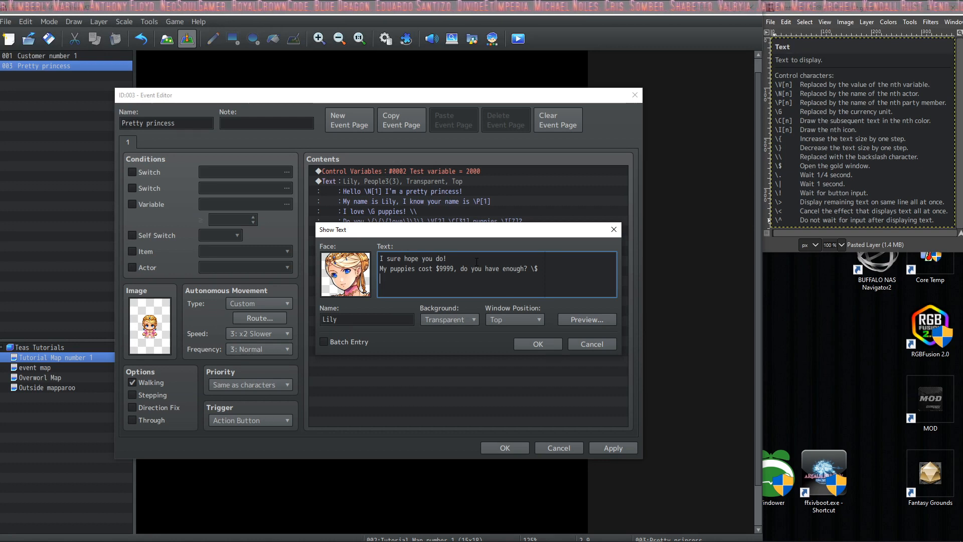
Start the message's third line with the wait codes \. and \|
text(\.)
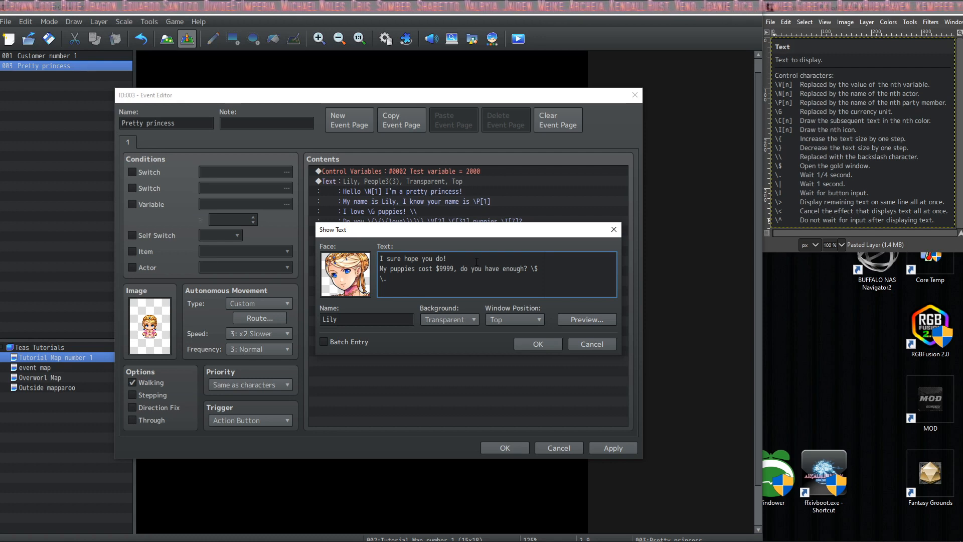
text(\|)
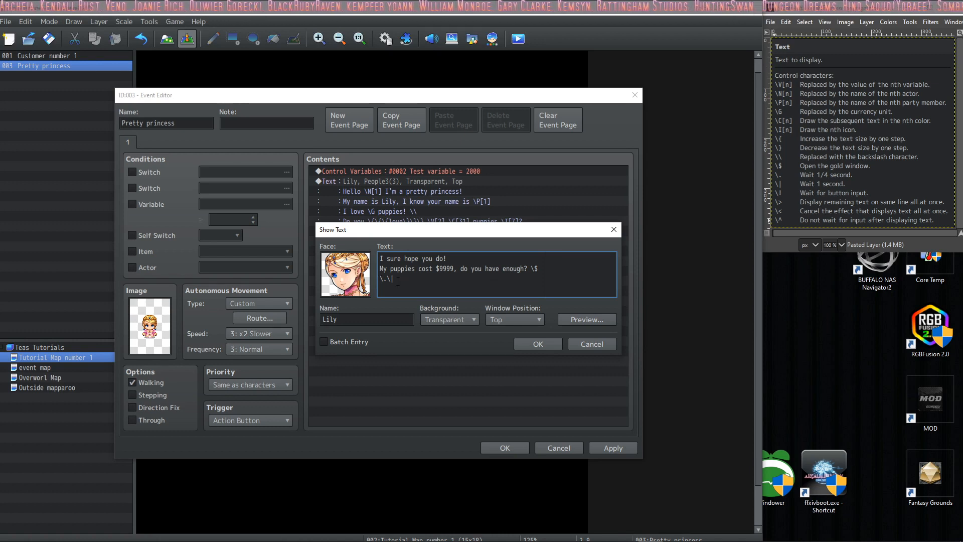
drag(391, 278, 389, 278)
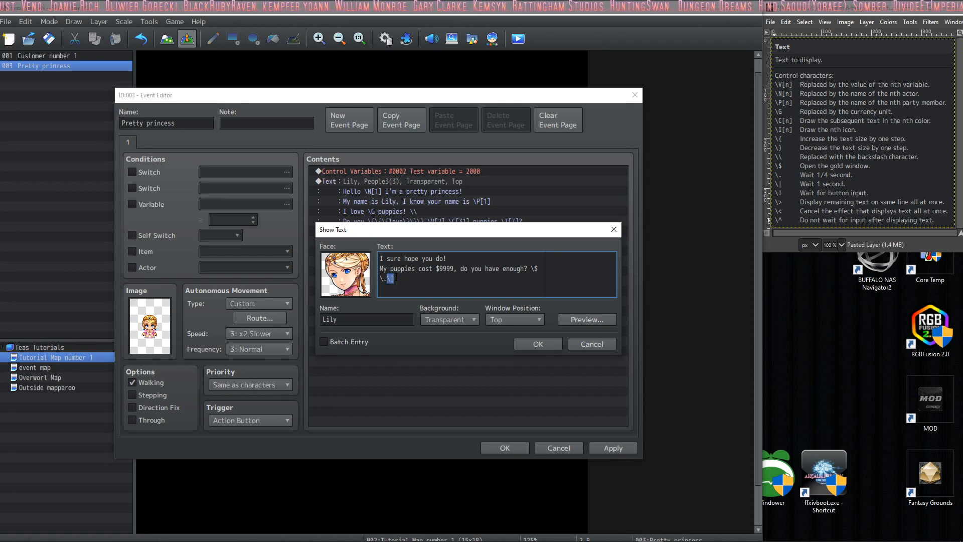
click(398, 279)
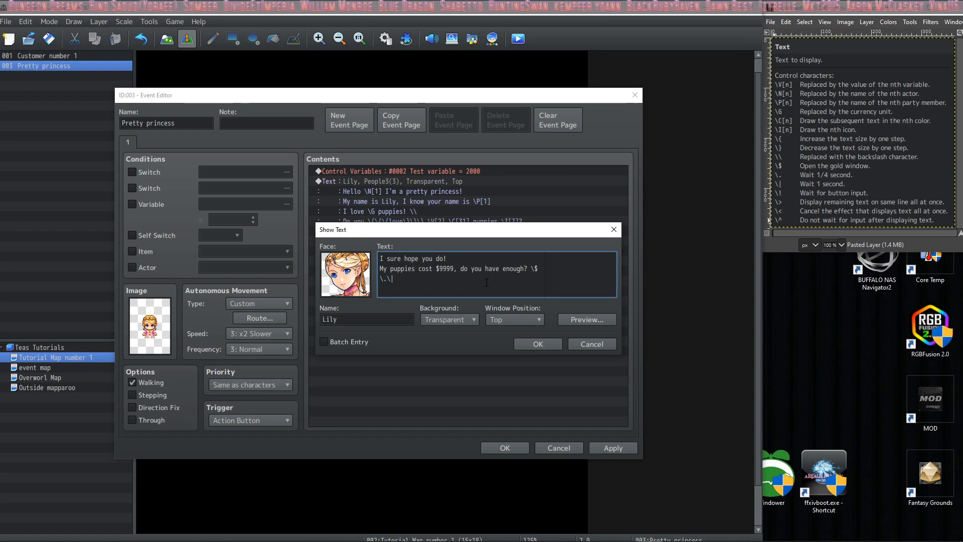
Complete the third line after the wait codes with "Haha wasn't it funny that I made you wait!?"
text(Hha)
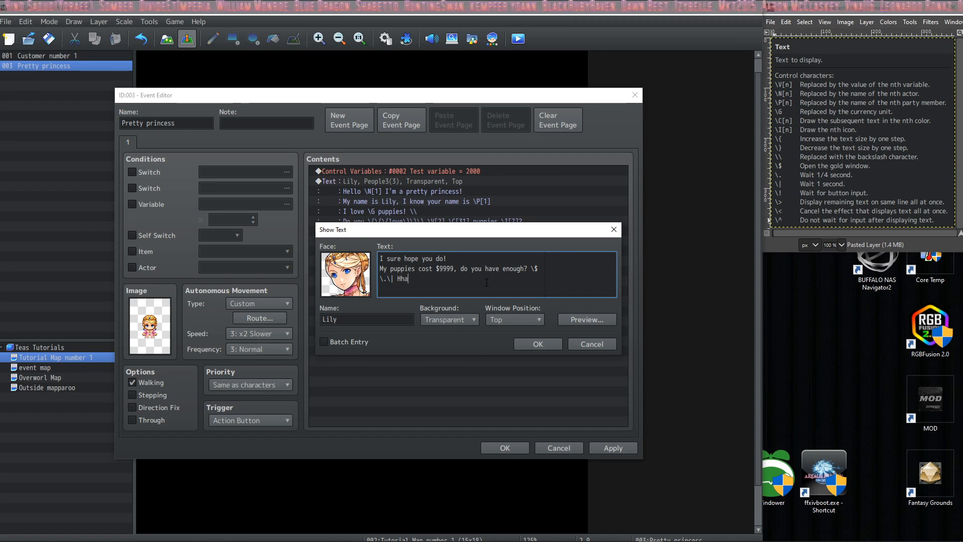
key(BackSpace)
key(BackSpace)
text(aha)
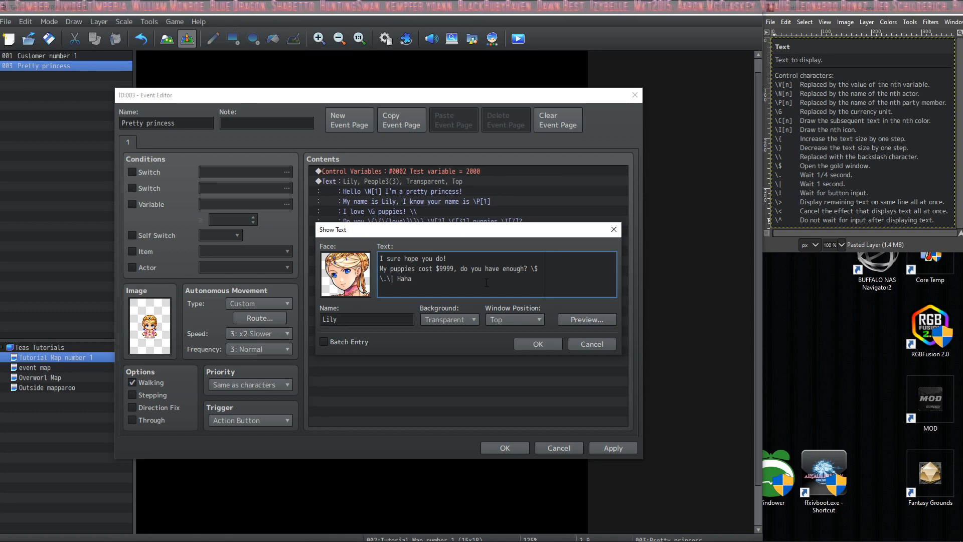
text( wasn)
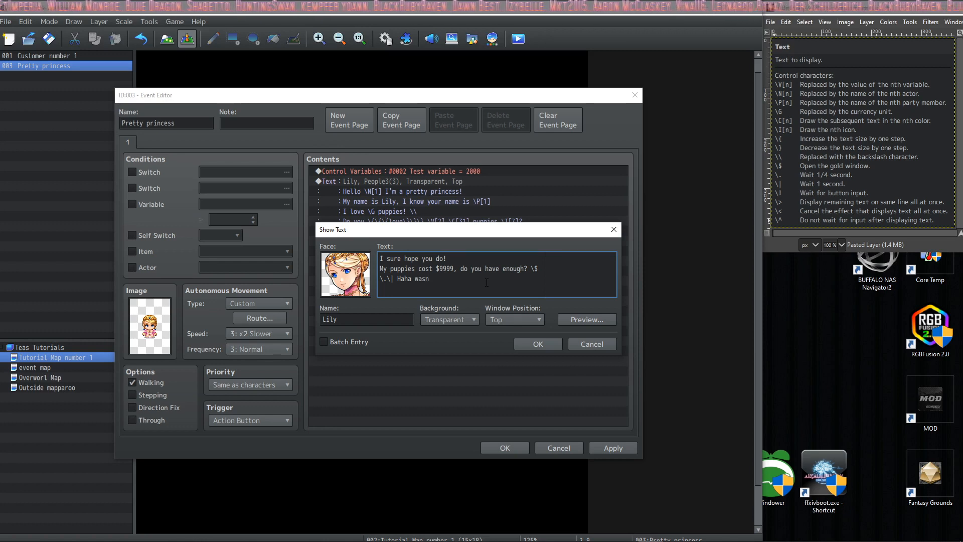
text('t it funny)
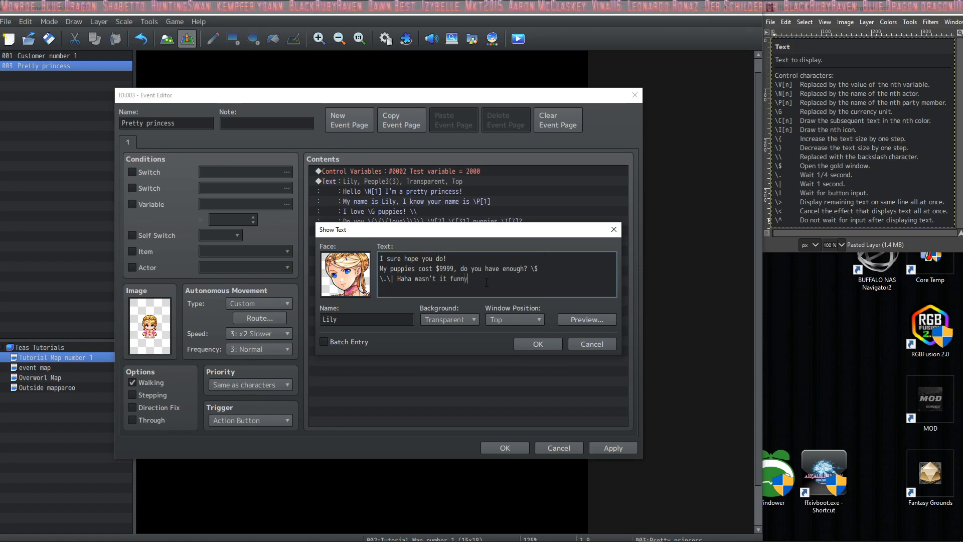
text( that )
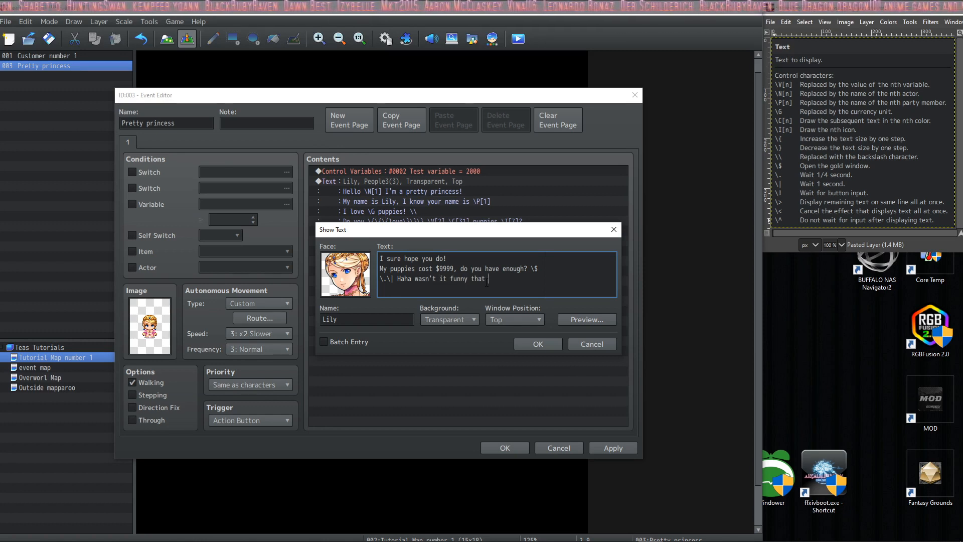
text(I made you )
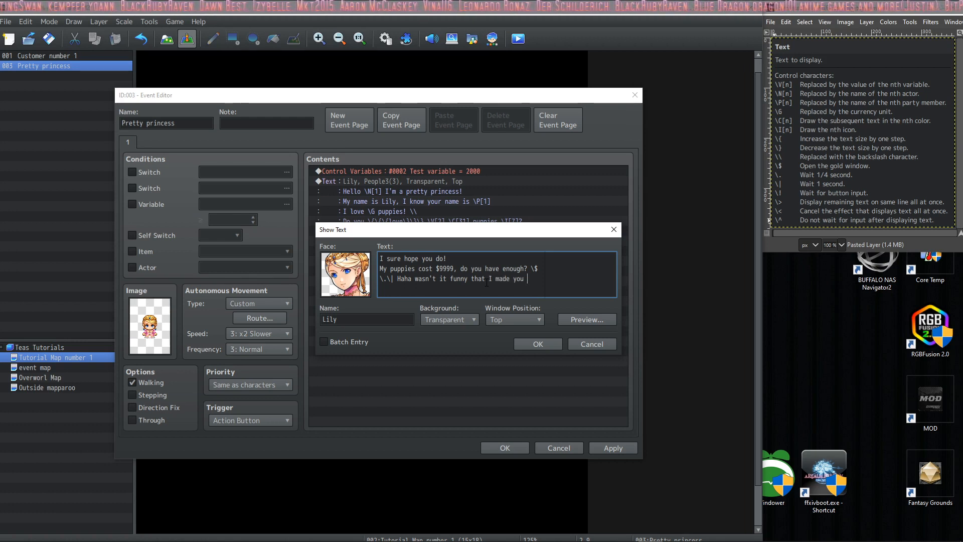
text(wait!? )
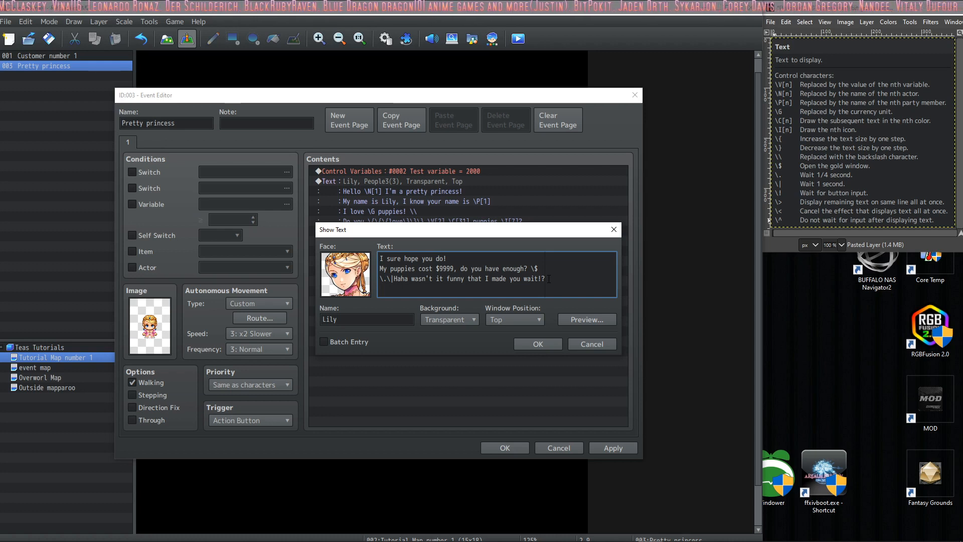
Add a fourth line "So?\!" that waits for button input, and enable Batch Entry for the message
text(So?)
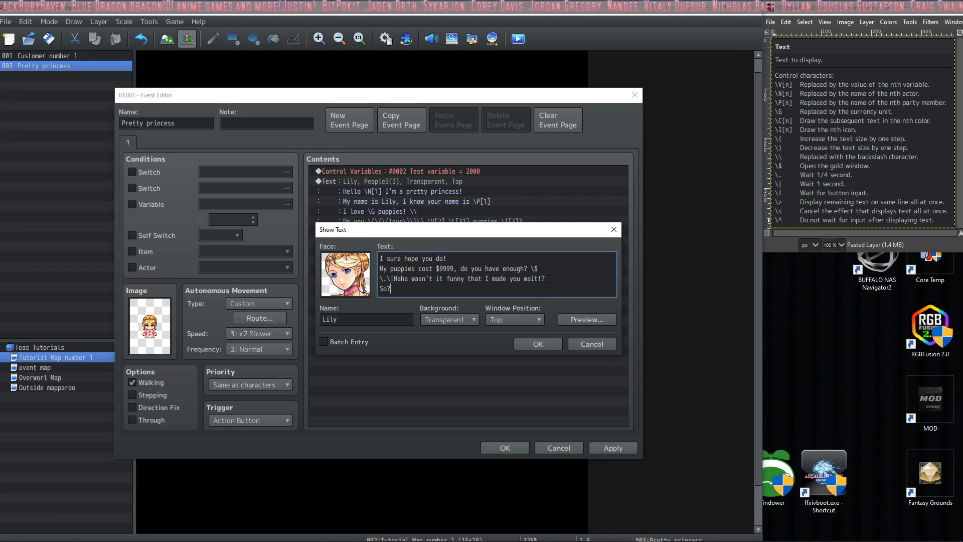
text(\!)
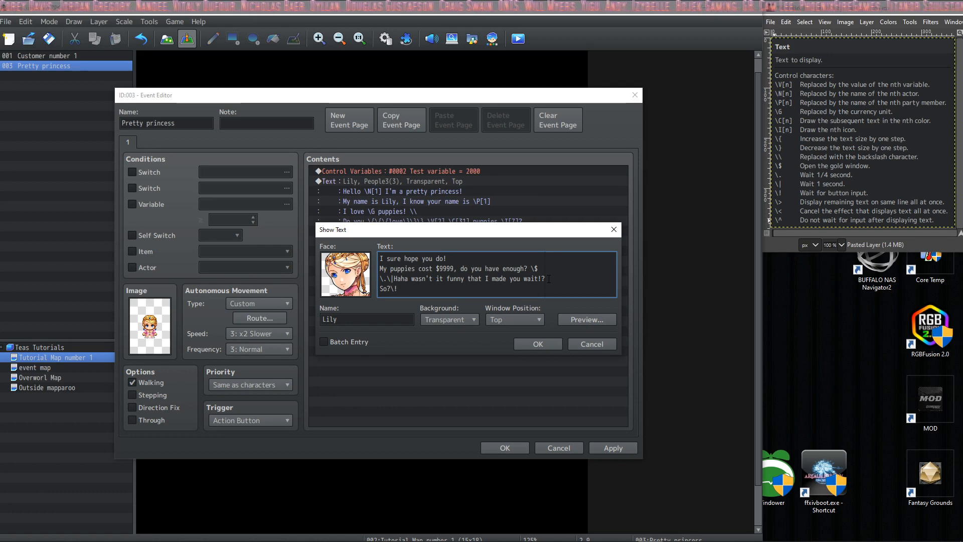
click(324, 341)
click(324, 342)
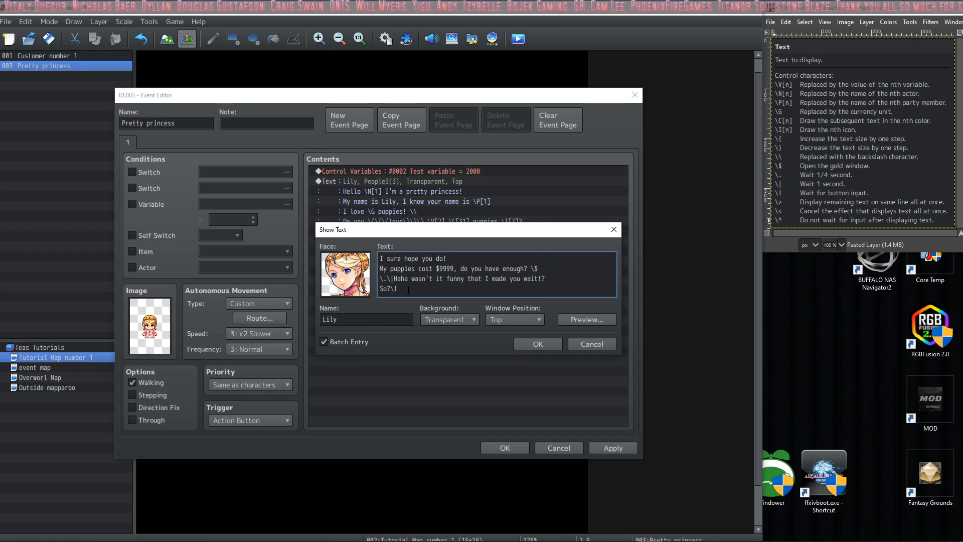
Add a fifth message line reading "Soo...\>YOU DON'T LIKE ME?!", with \> making the rest of the line display at once
click(408, 290)
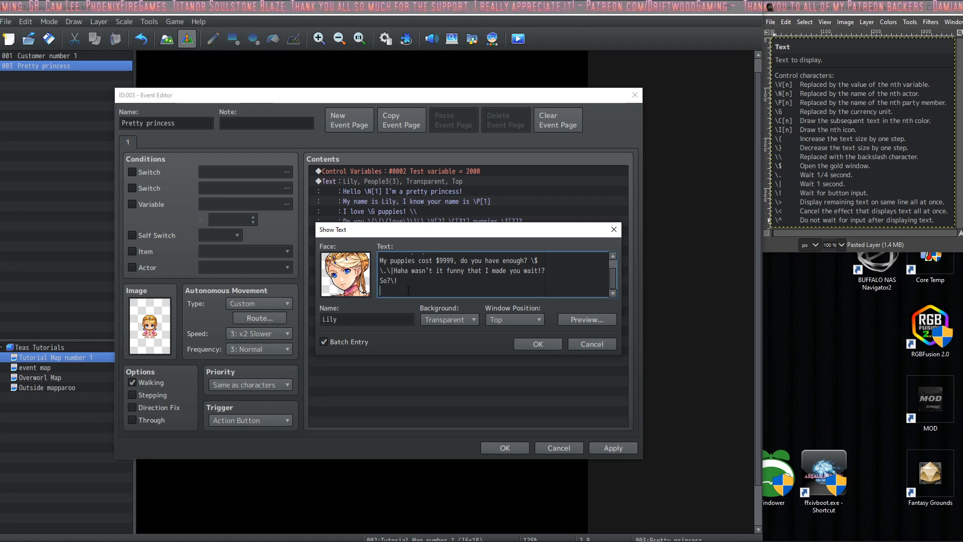
key(Return)
text(Soo...)
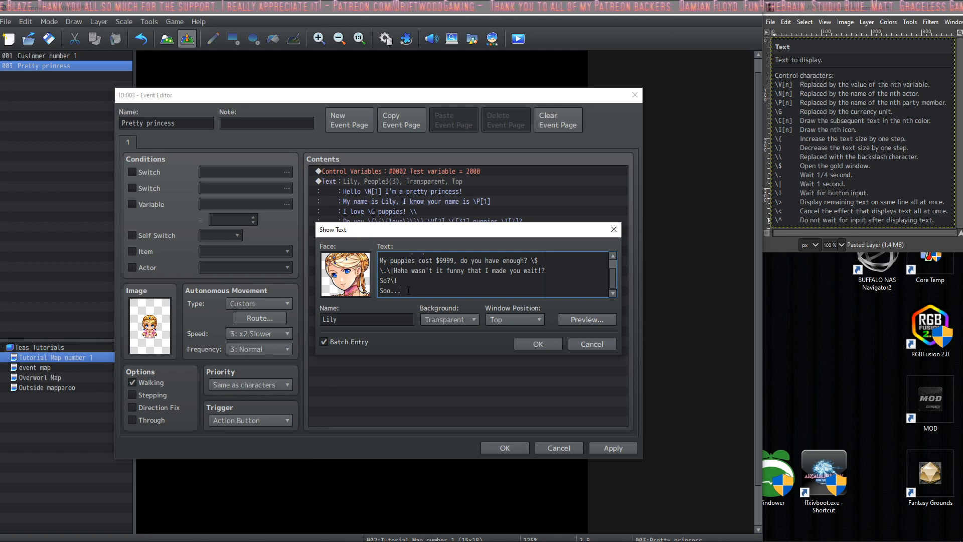
text(\)
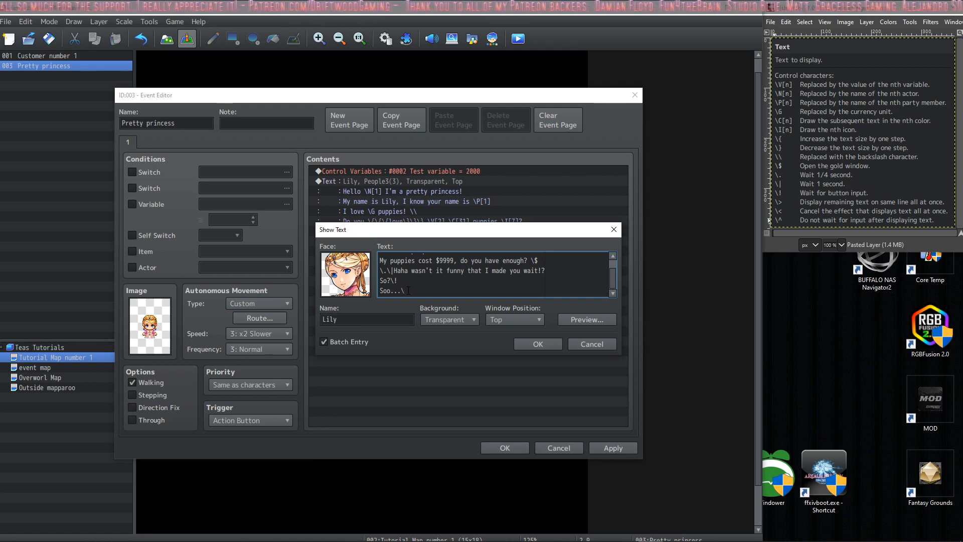
text(>Y)
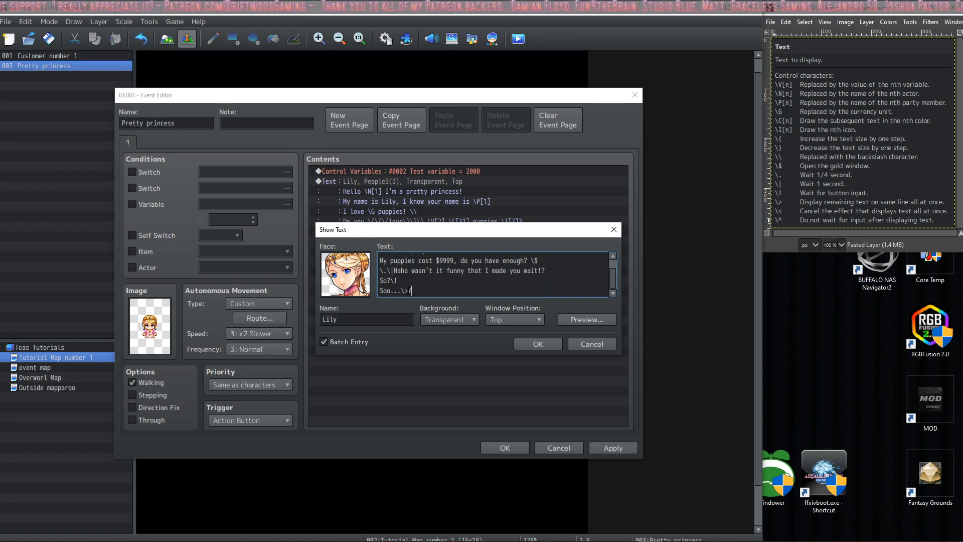
text(OU DON'T L)
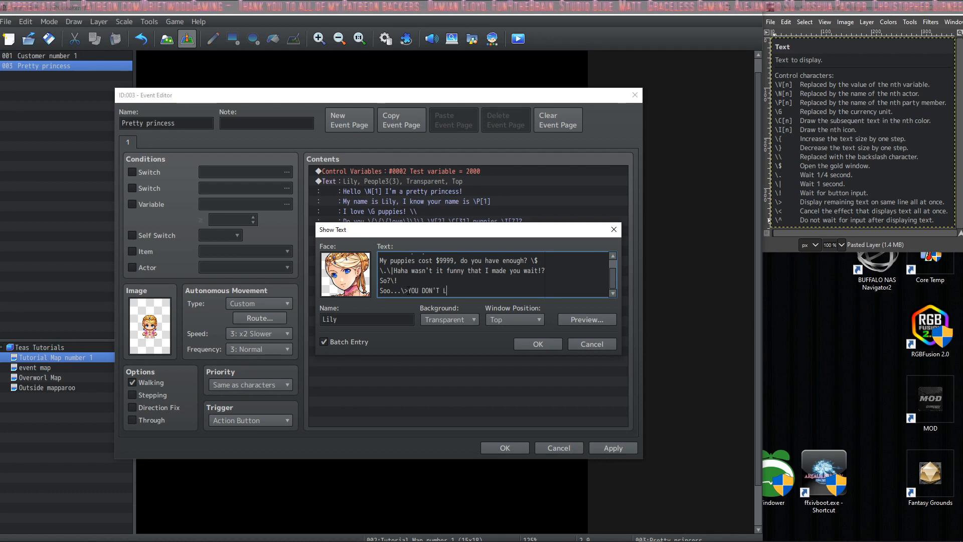
text(IKE ME?!)
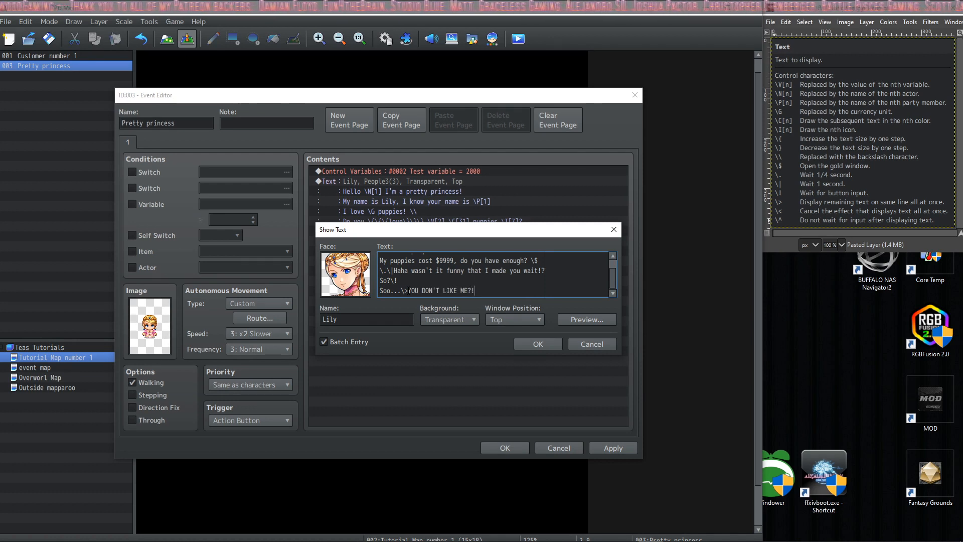
Continue the fifth line with "\<Oh, nvm..." so the instant display is cancelled before those words
text(\)
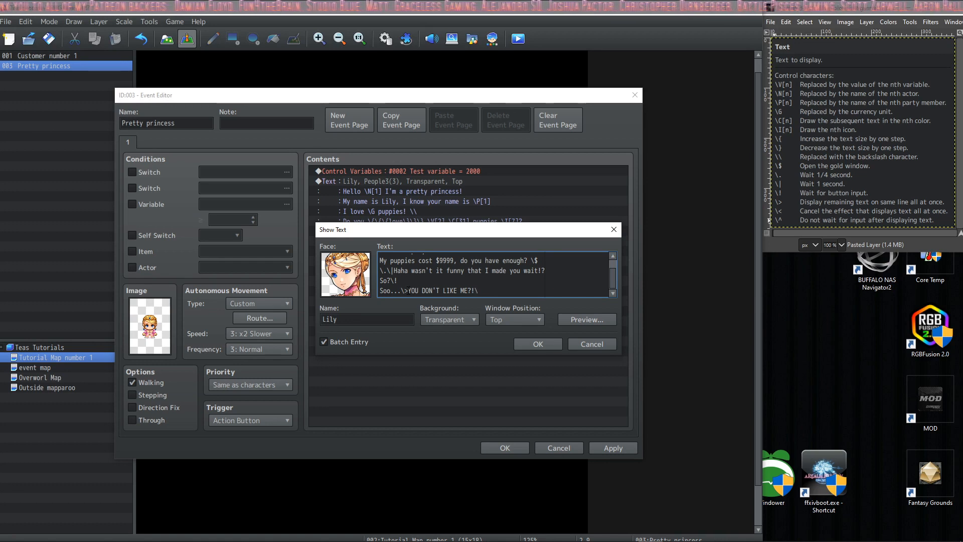
text(<)
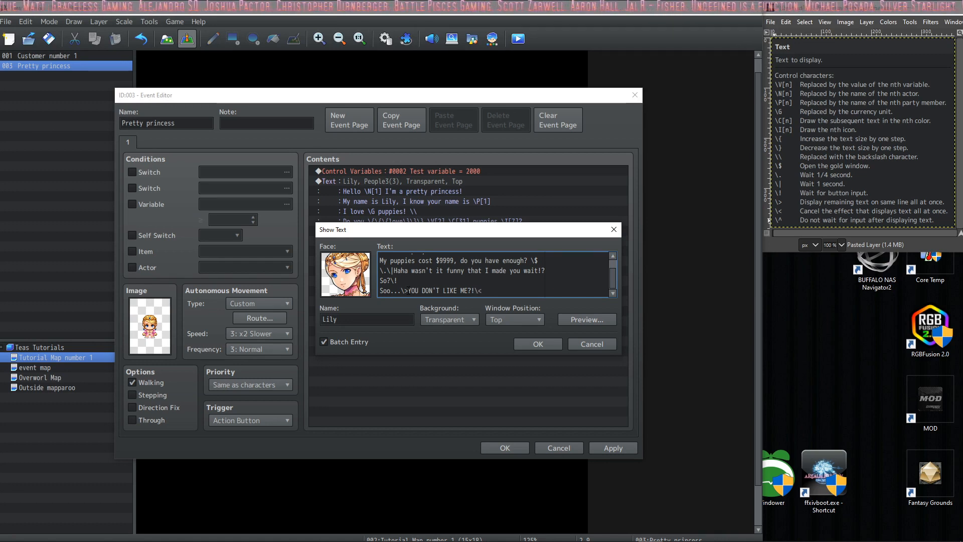
text(OH, nvm)
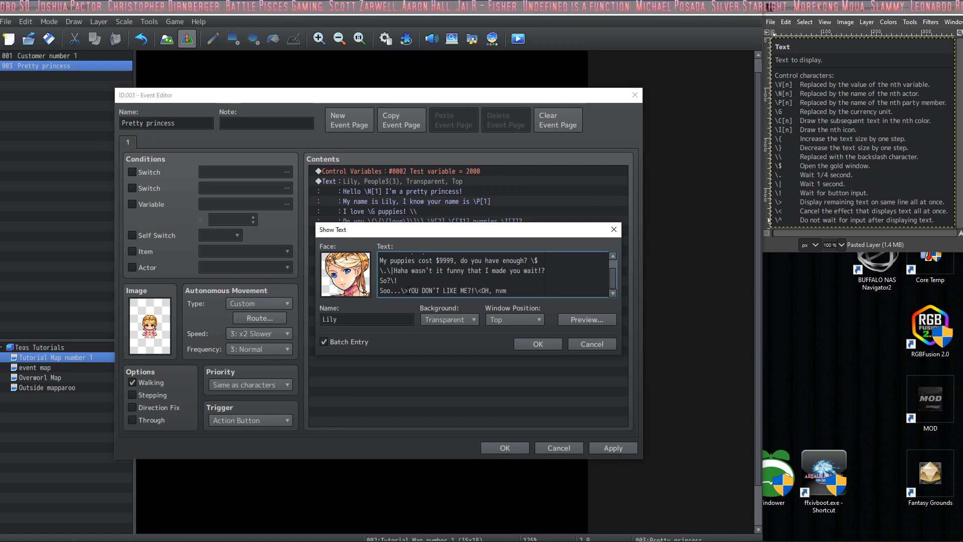
key(BackSpace)
key(BackSpace)
text(h,)
key(End)
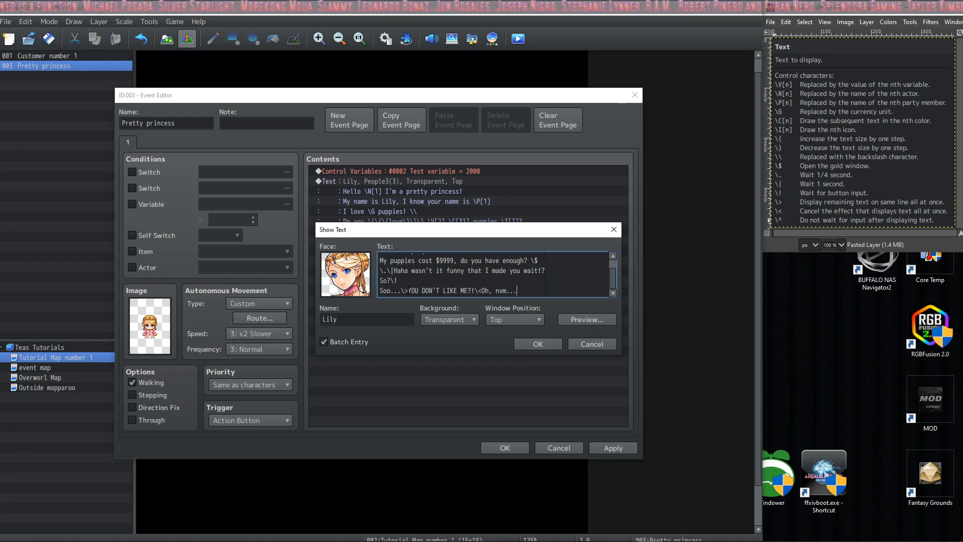
End the fifth line with \^ to skip the wait for input, and save the message and the event
text(\)
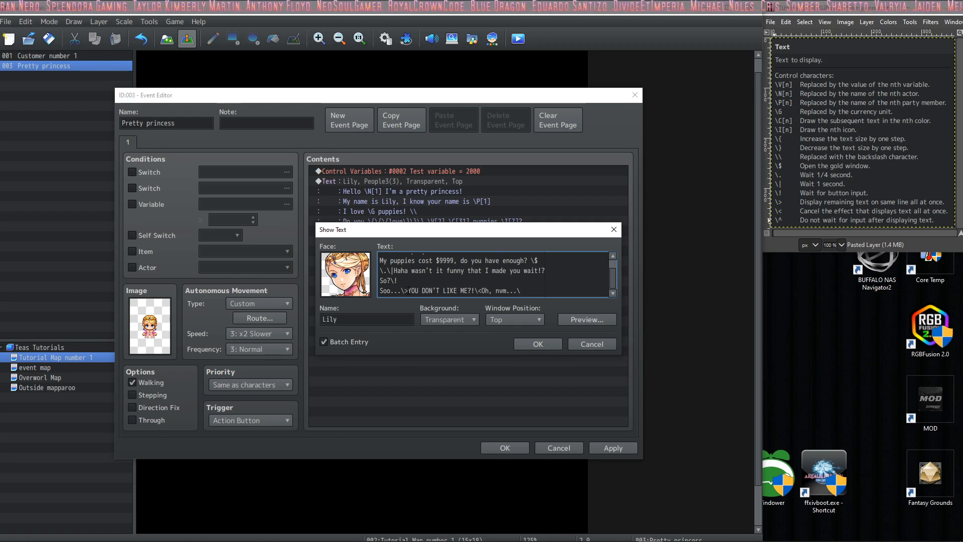
text(^)
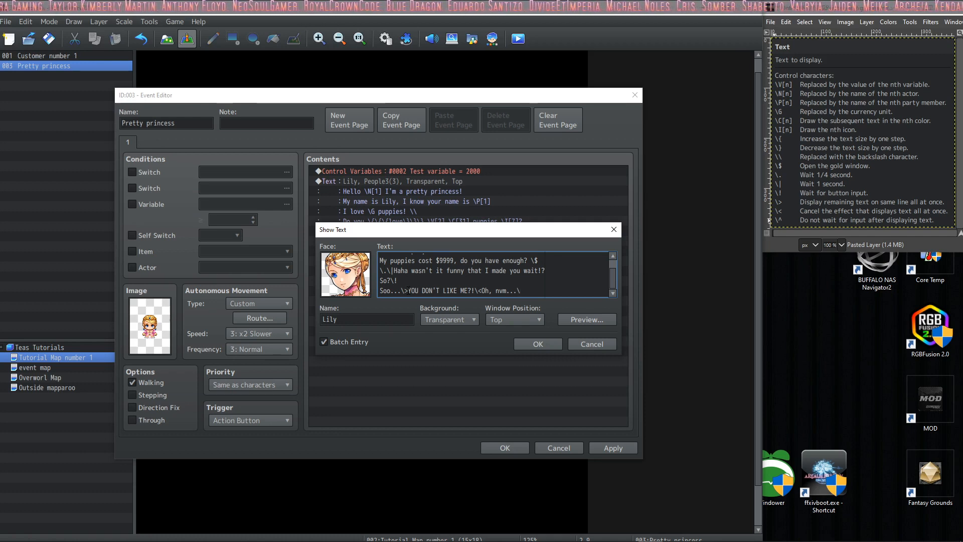
click(551, 344)
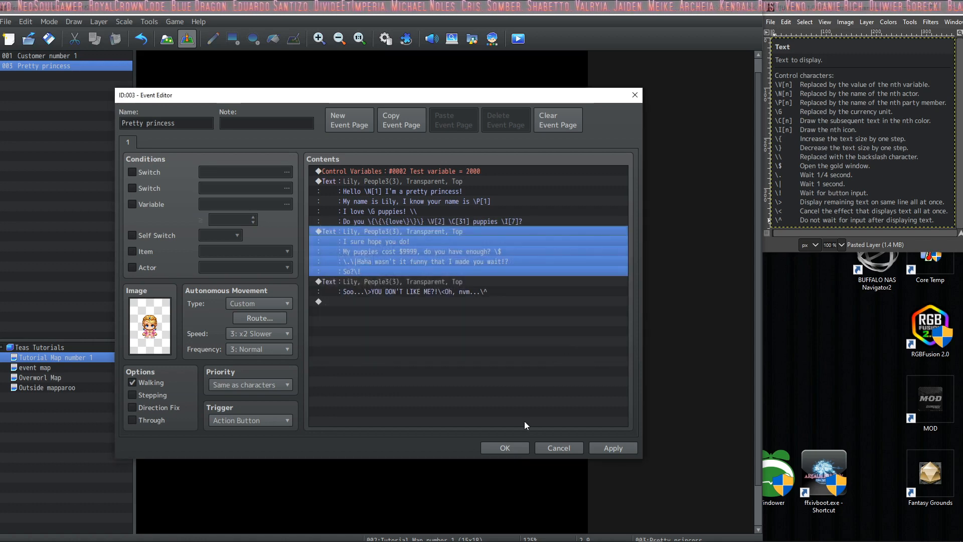
click(511, 448)
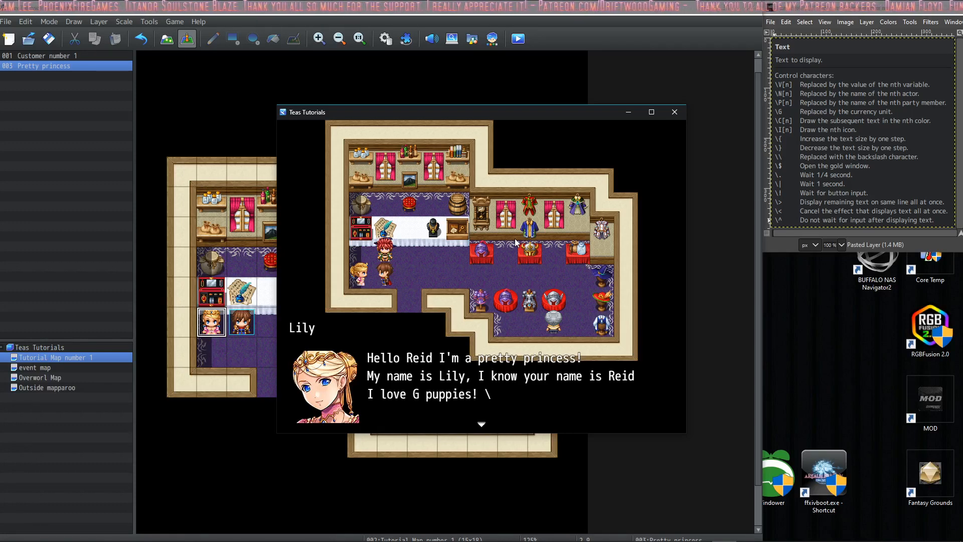
Advance through all of the princess's messages in the playtest to check the control characters, and close the game
key(Return)
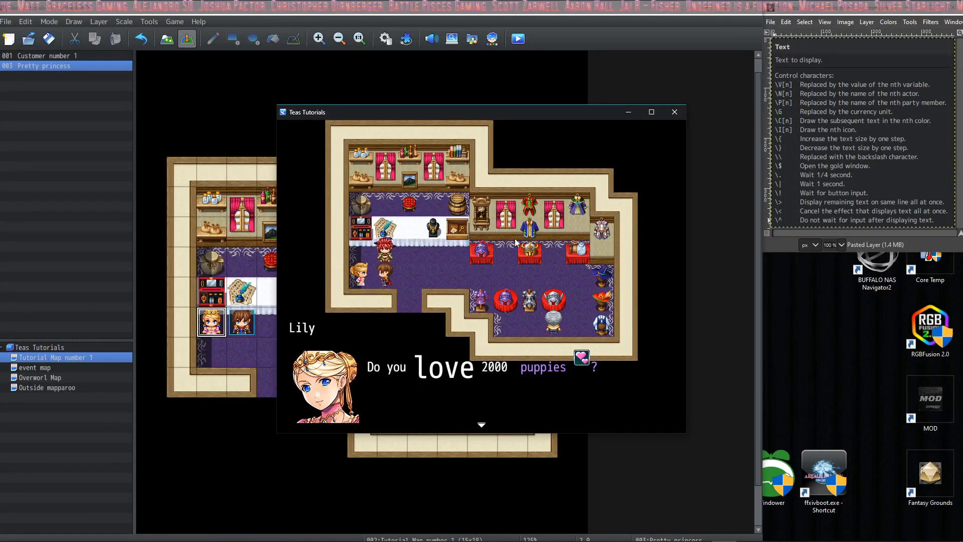
key(Return)
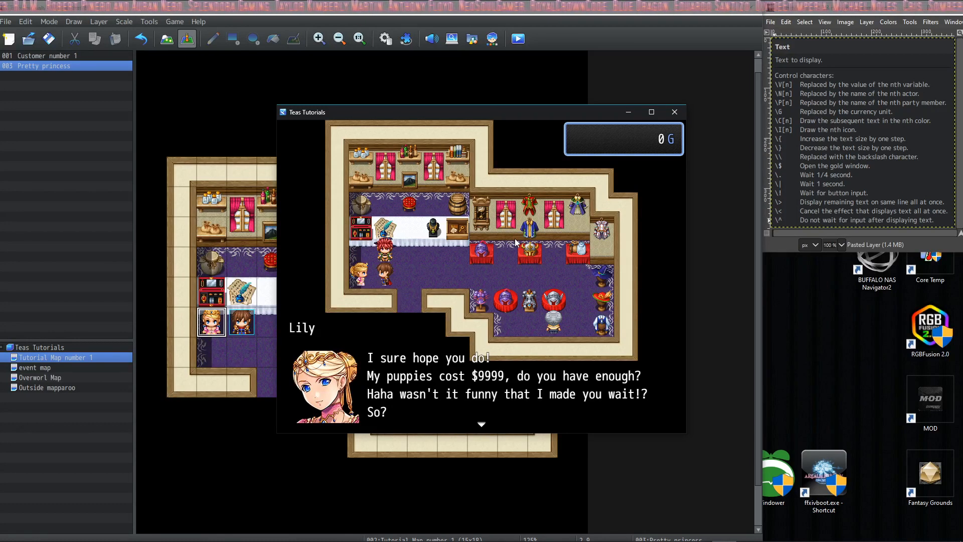
key(Return)
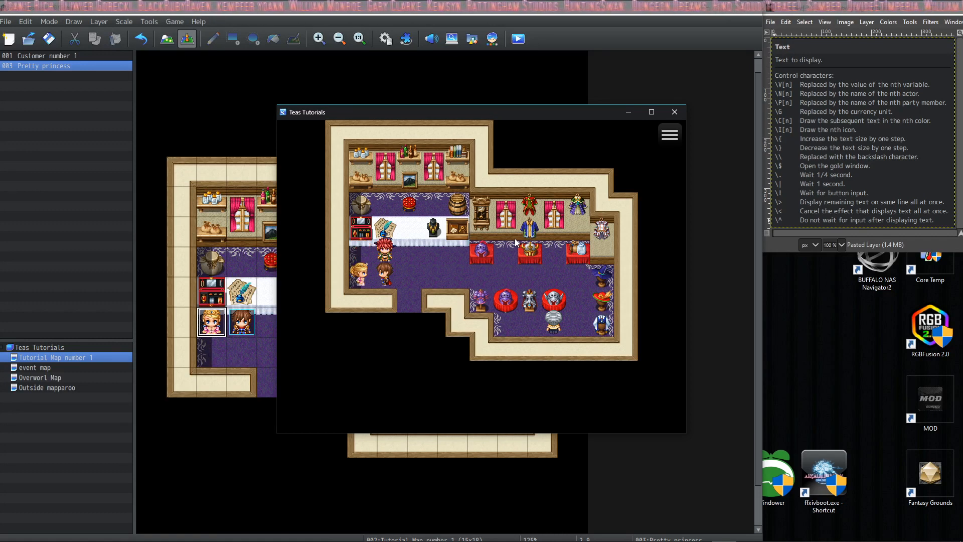
click(674, 111)
Reopen the first message of the Pretty princess event and insert color index 30 from the color picker before \C[31]
double_click(221, 325)
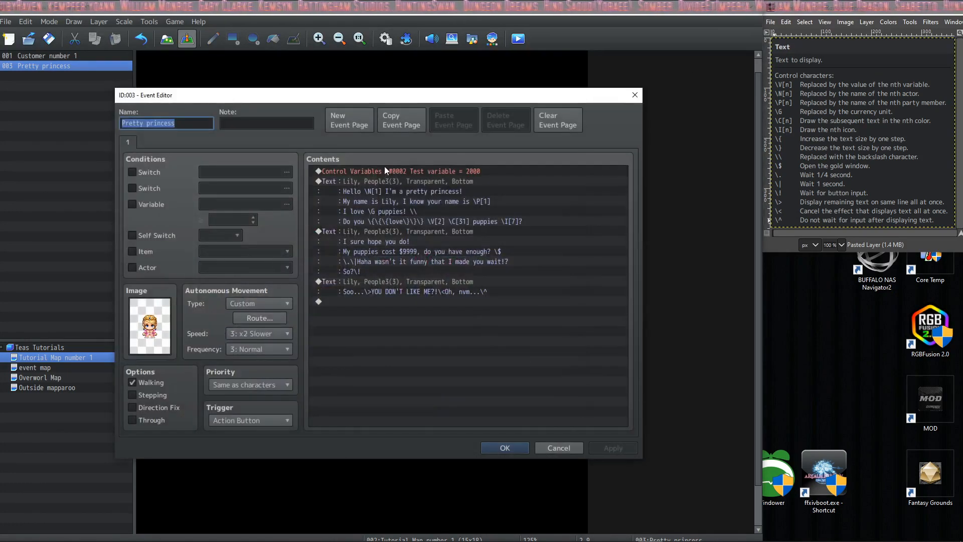
click(378, 181)
double_click(377, 181)
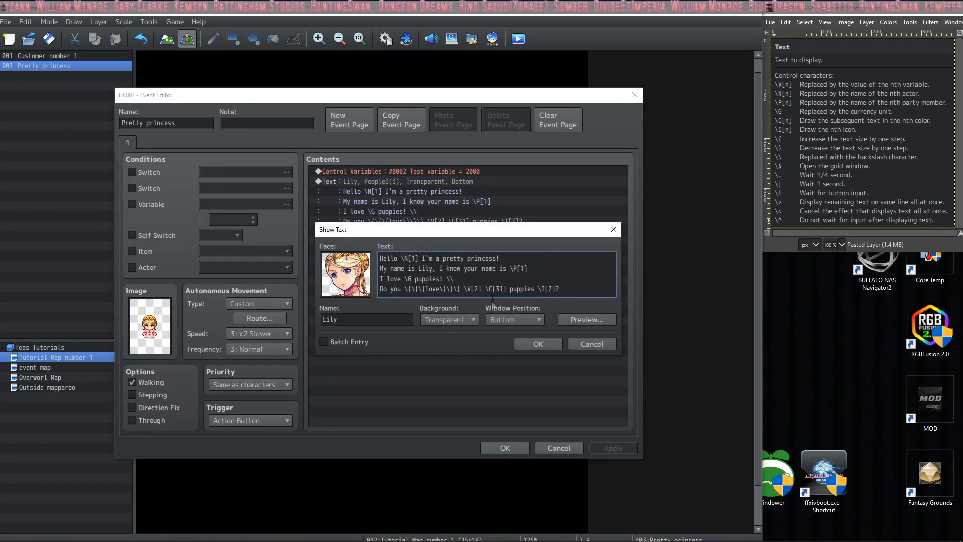
mouse_move(494, 278)
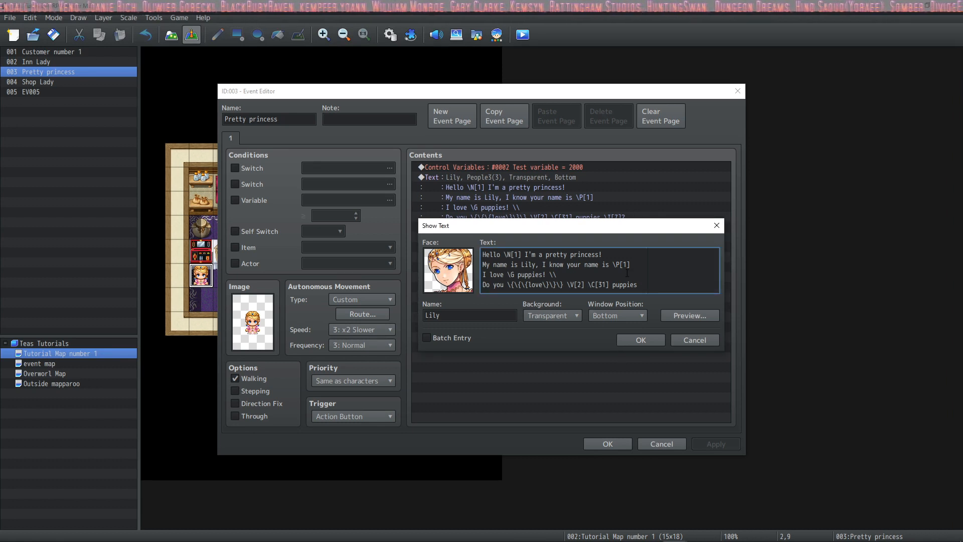
right_click(627, 273)
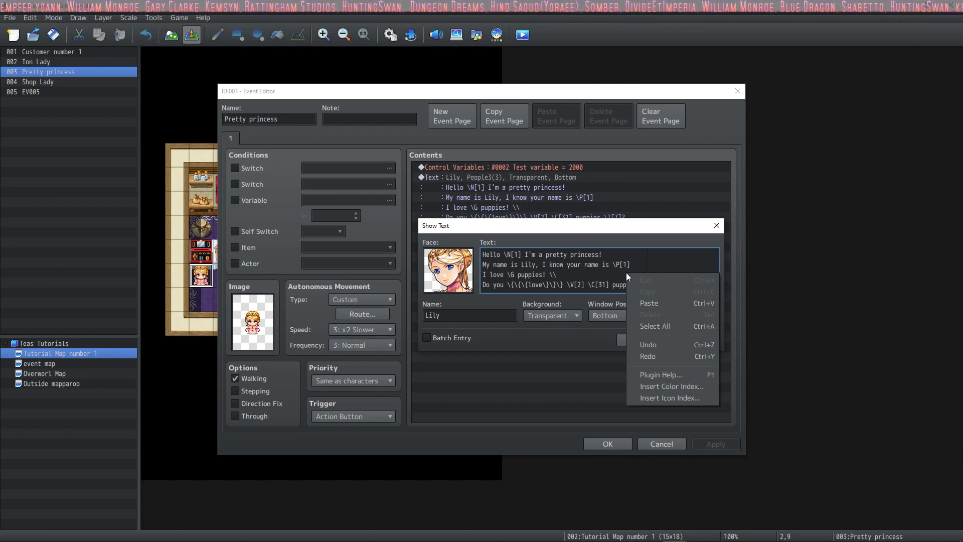
click(687, 386)
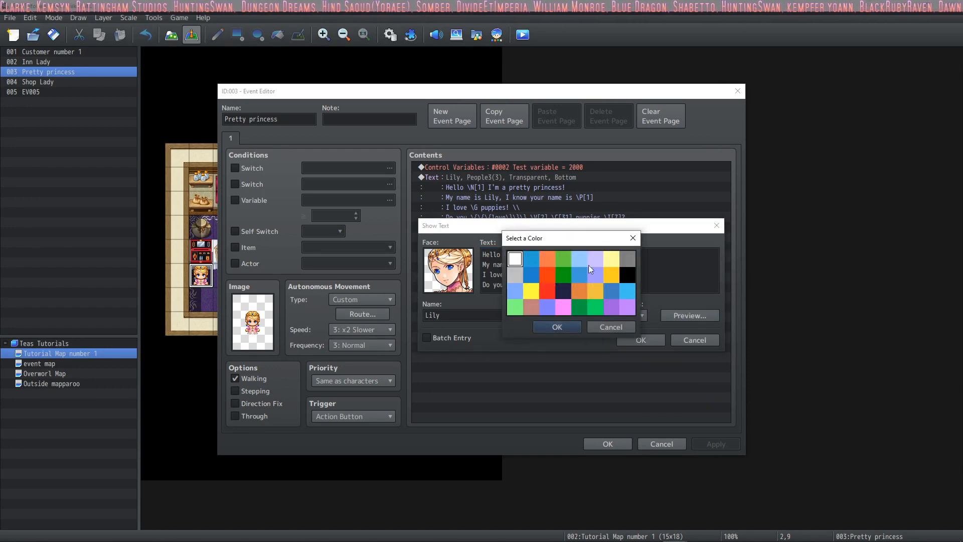
click(615, 309)
key(Return)
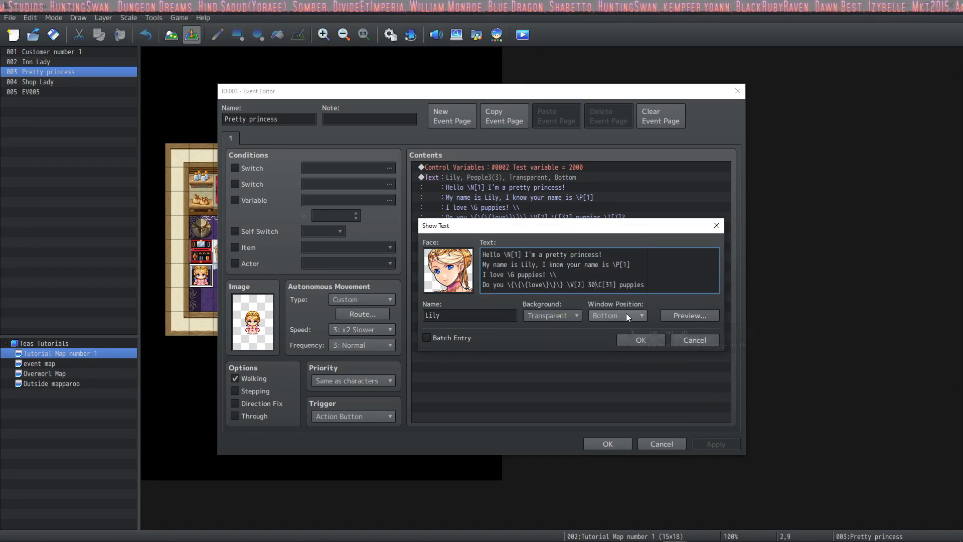
Bring up the icon index picker from the message text and look through the available icons
right_click(612, 275)
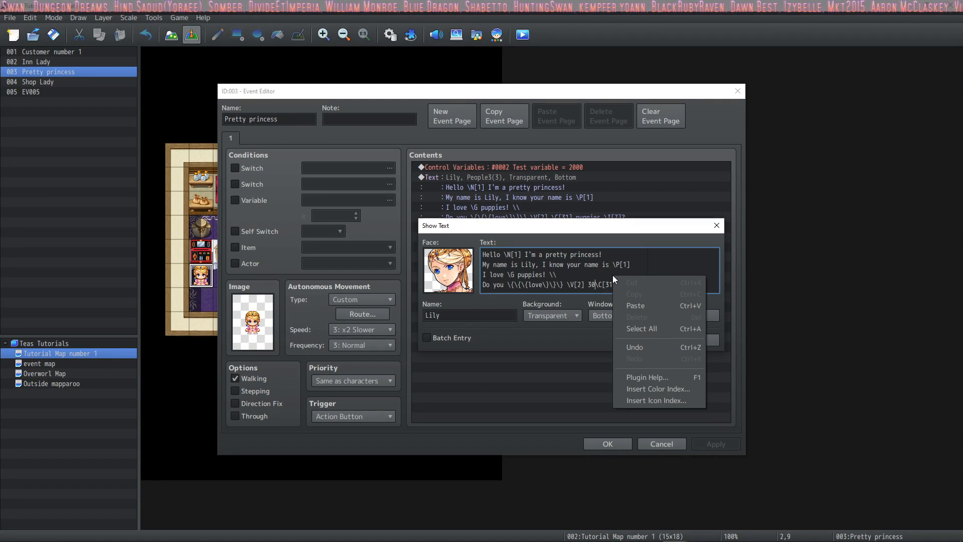
click(665, 399)
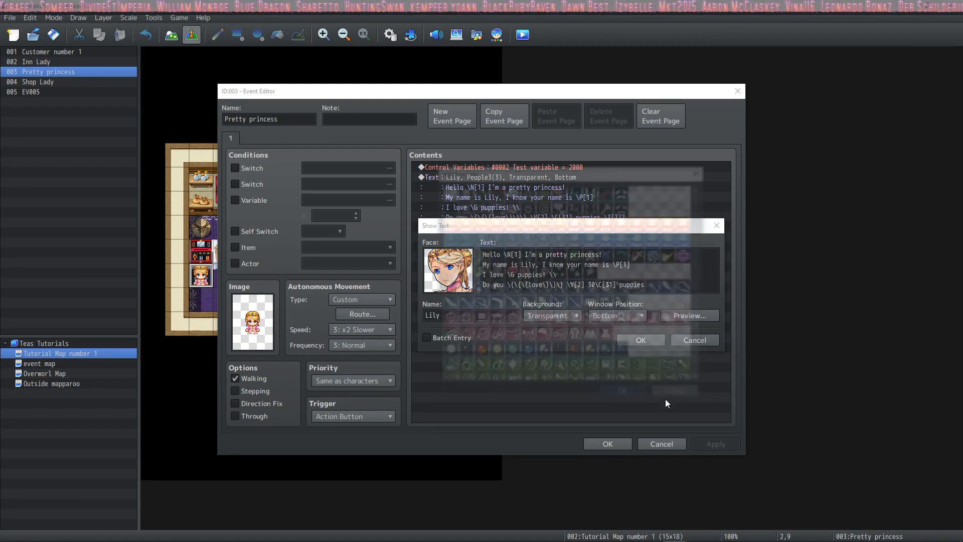
scroll(560, 247, down, 5)
scroll(561, 247, up, 5)
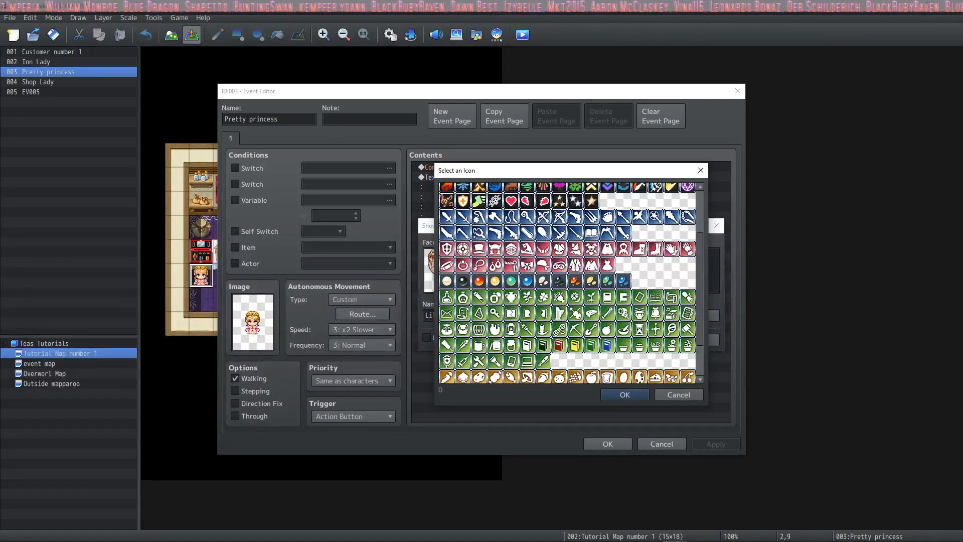
scroll(561, 247, down, 5)
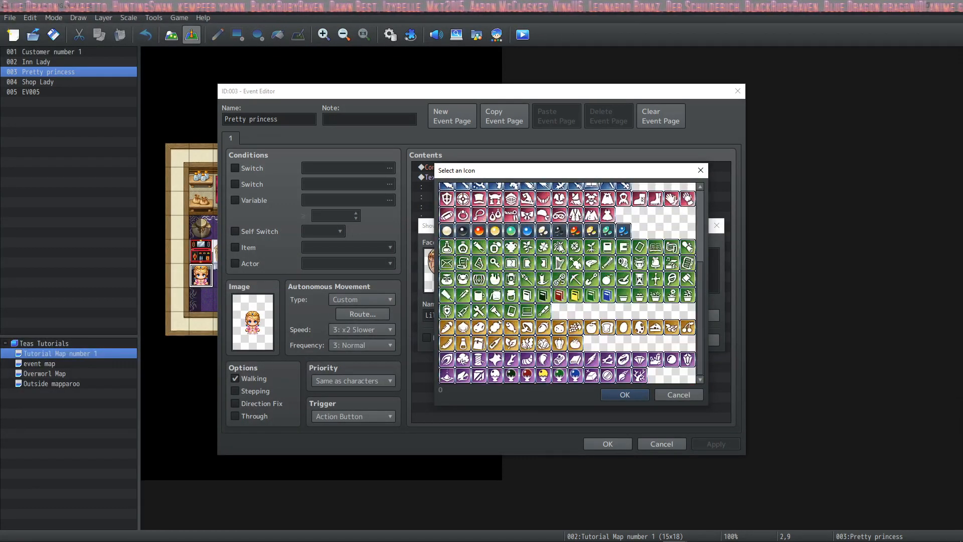
scroll(600, 301, up, 5)
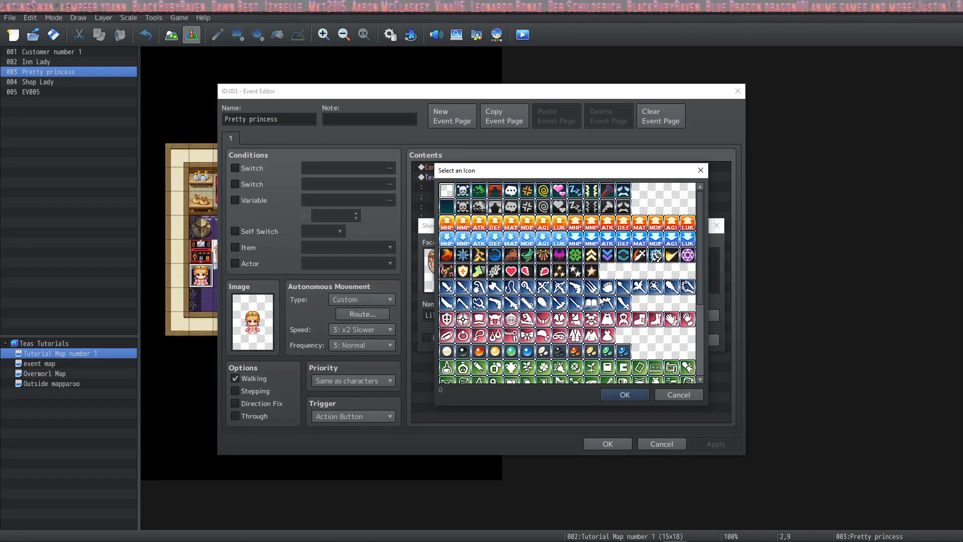
scroll(604, 300, down, 5)
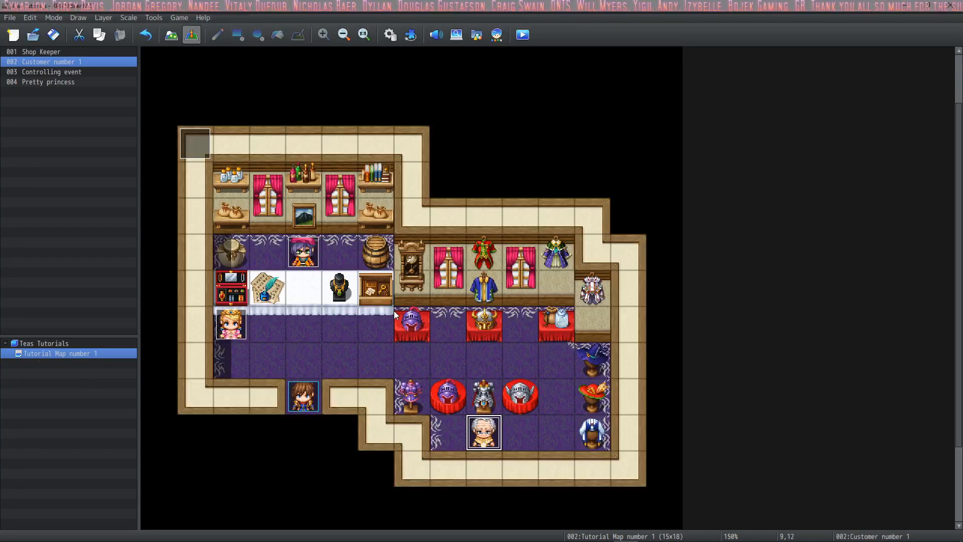